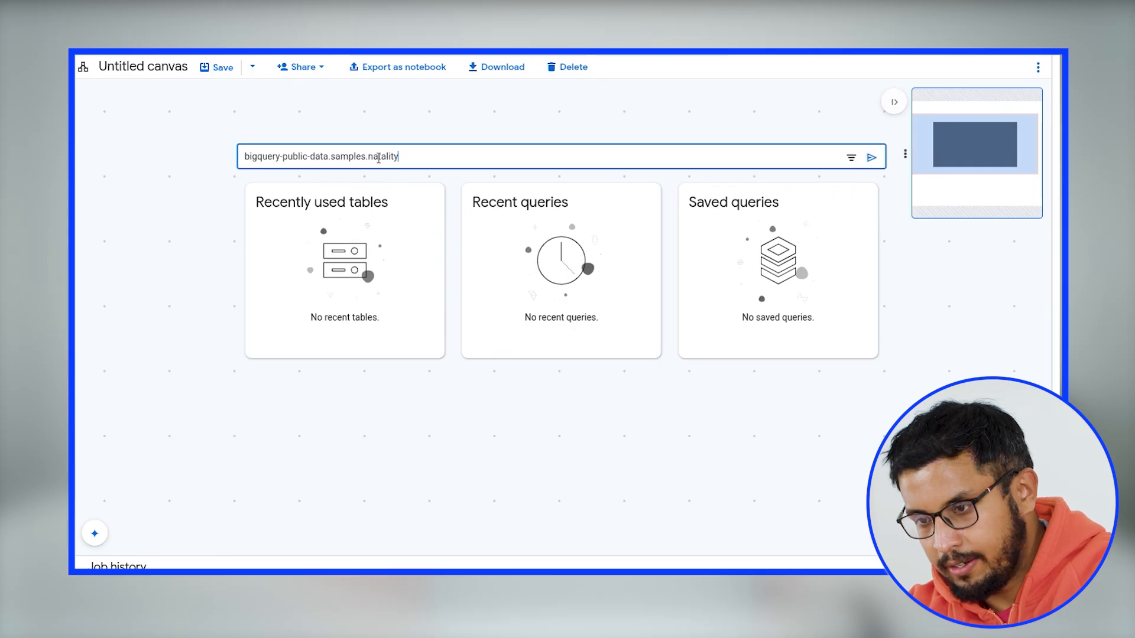
# - Search for the table bigquery-public-data.samples.natality across all projects, including BigQuery public data sets
pyautogui.press('Return')
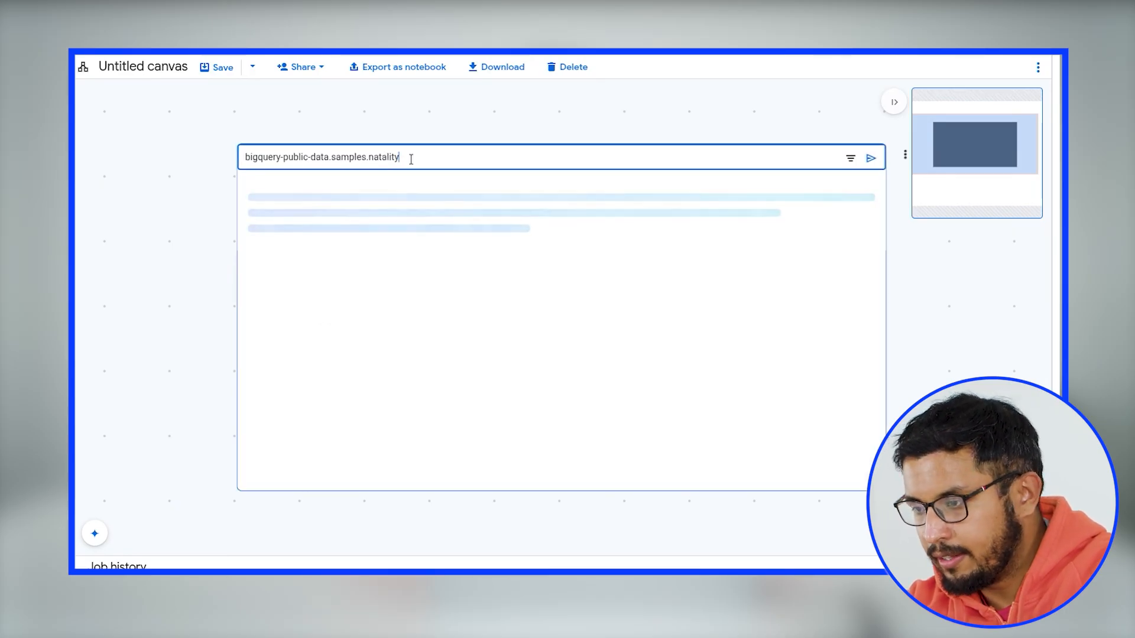
pyautogui.click(850, 158)
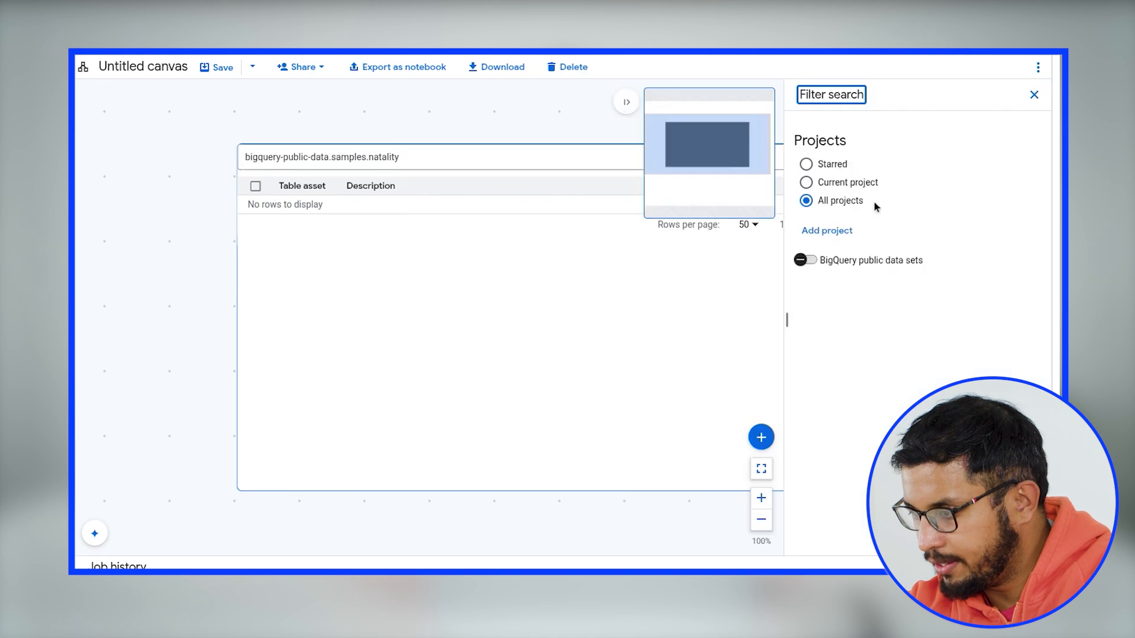
pyautogui.click(826, 267)
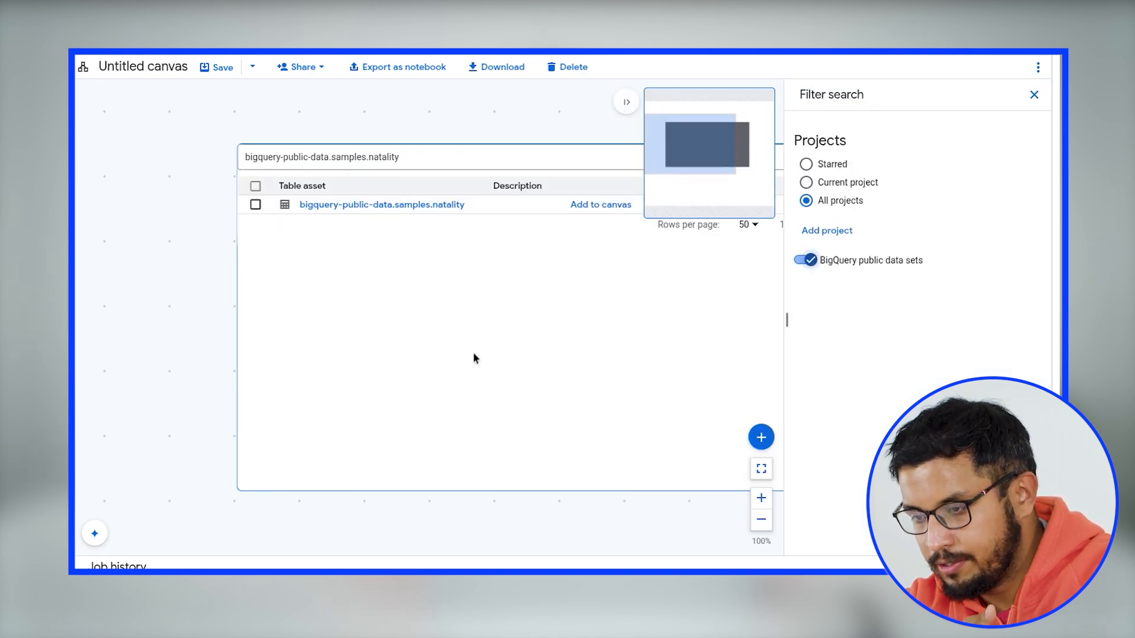
# - Review the schema of bigquery-public-data.samples.natality and add the table to the canvas
pyautogui.click(430, 211)
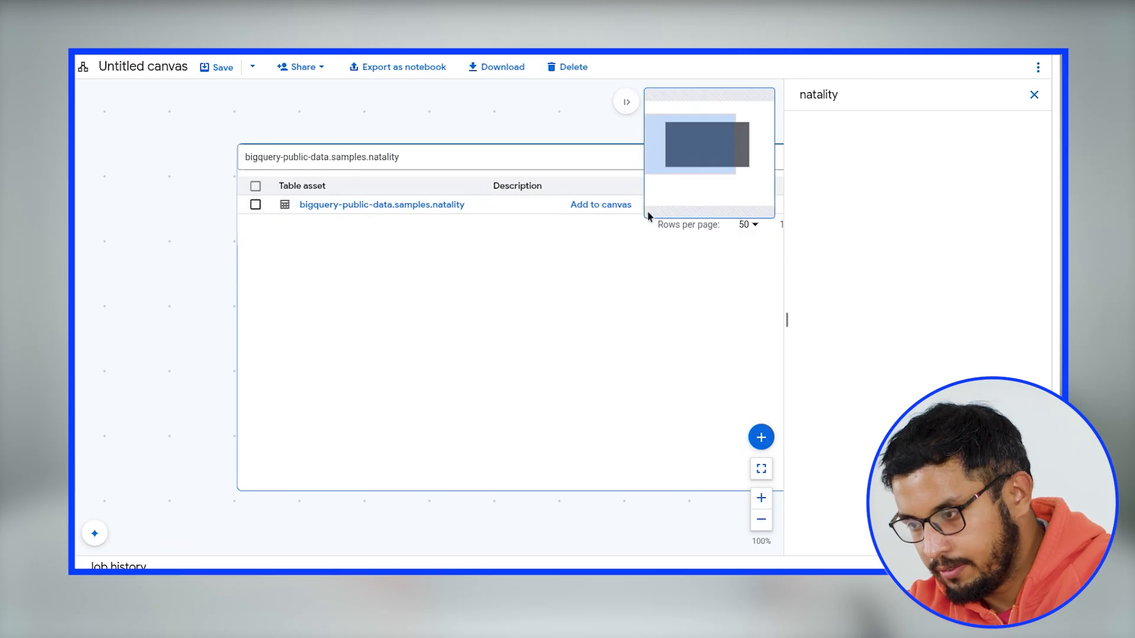
pyautogui.scroll(-3, 928, 277)
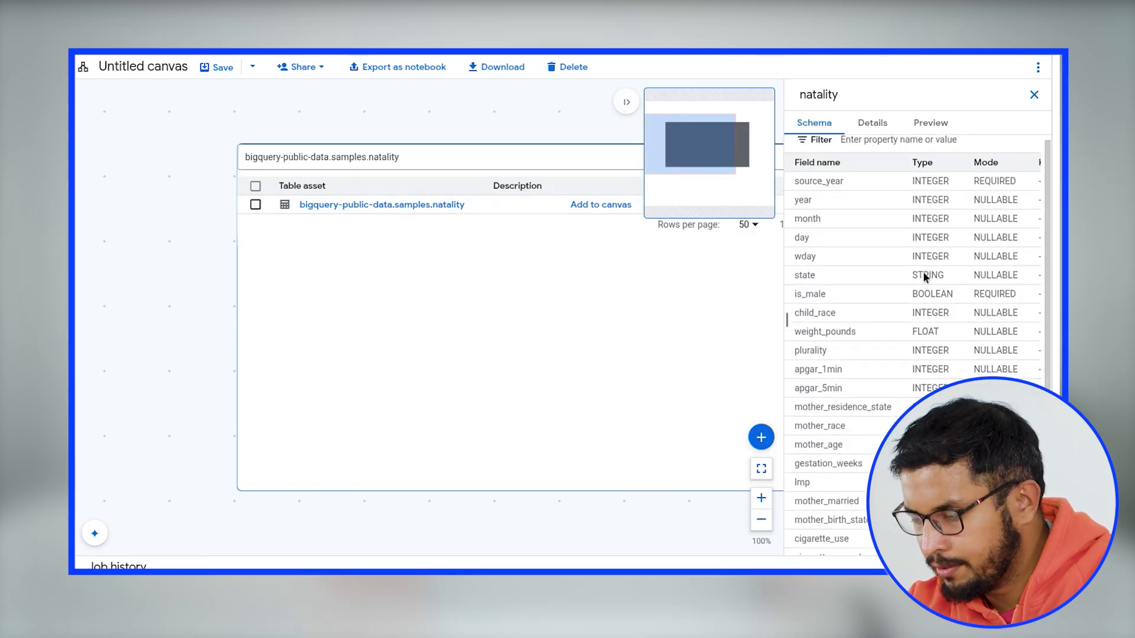
pyautogui.scroll(-2, 913, 245)
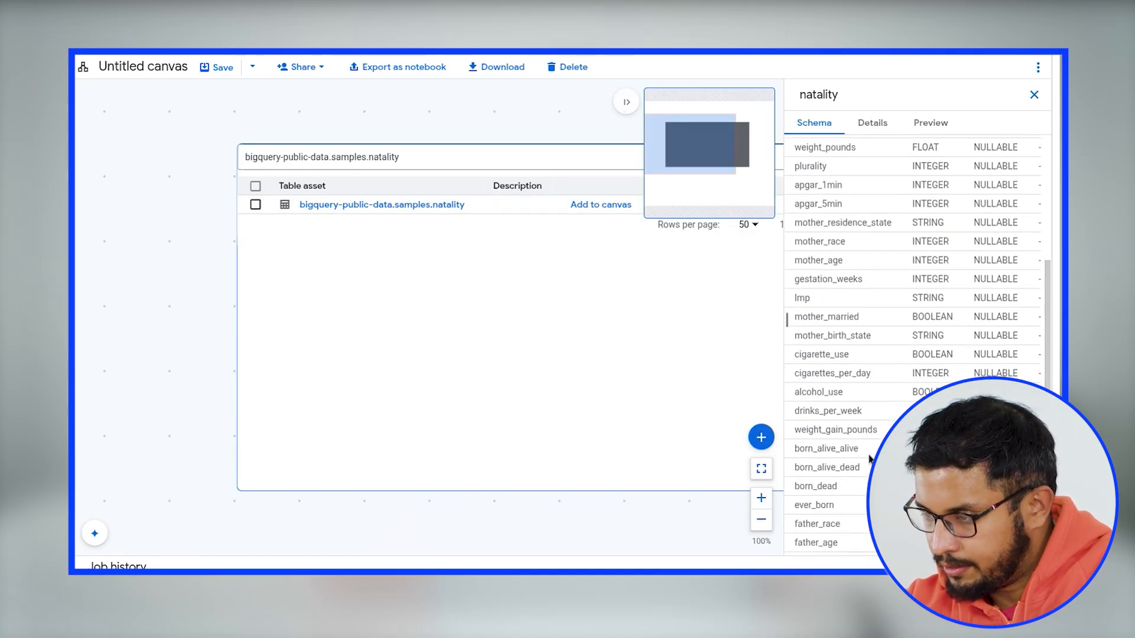
pyautogui.scroll(8, 864, 455)
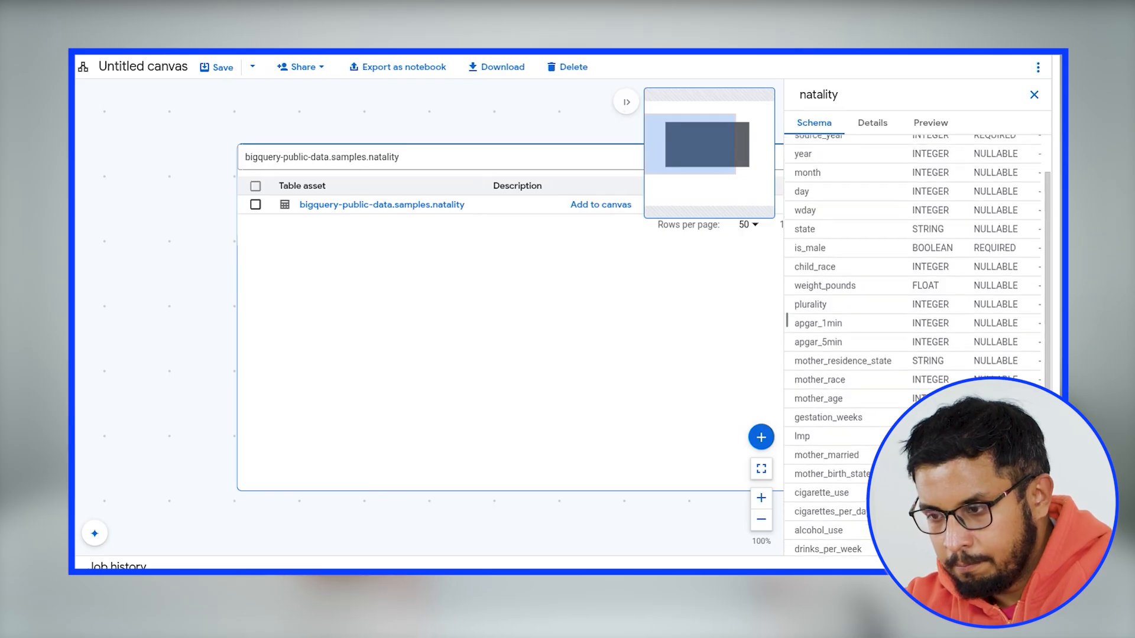
pyautogui.click(600, 205)
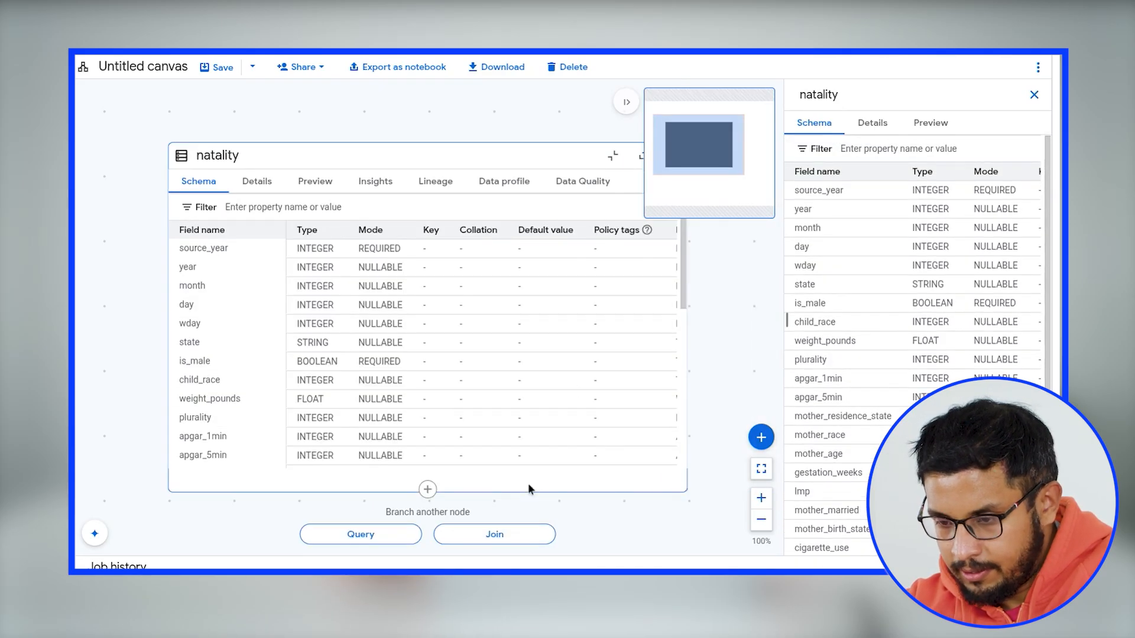
pyautogui.scroll(-1, 409, 364)
pyautogui.scroll(-2, 409, 364)
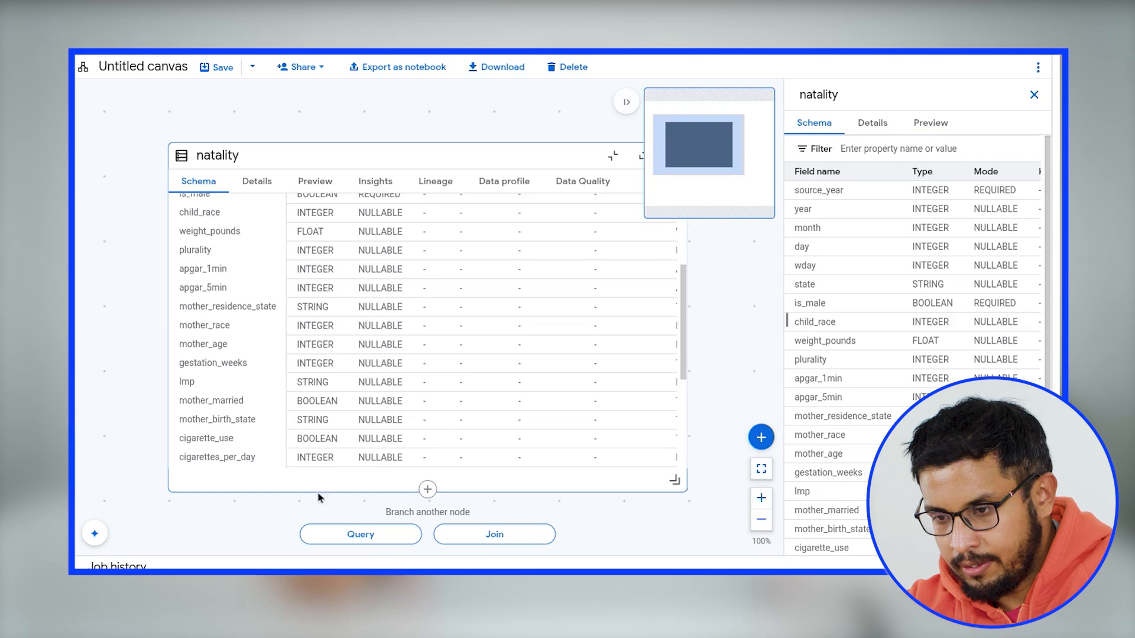
# - Ask the Canvas assistant "How many rows are there in this data?"
pyautogui.click(95, 535)
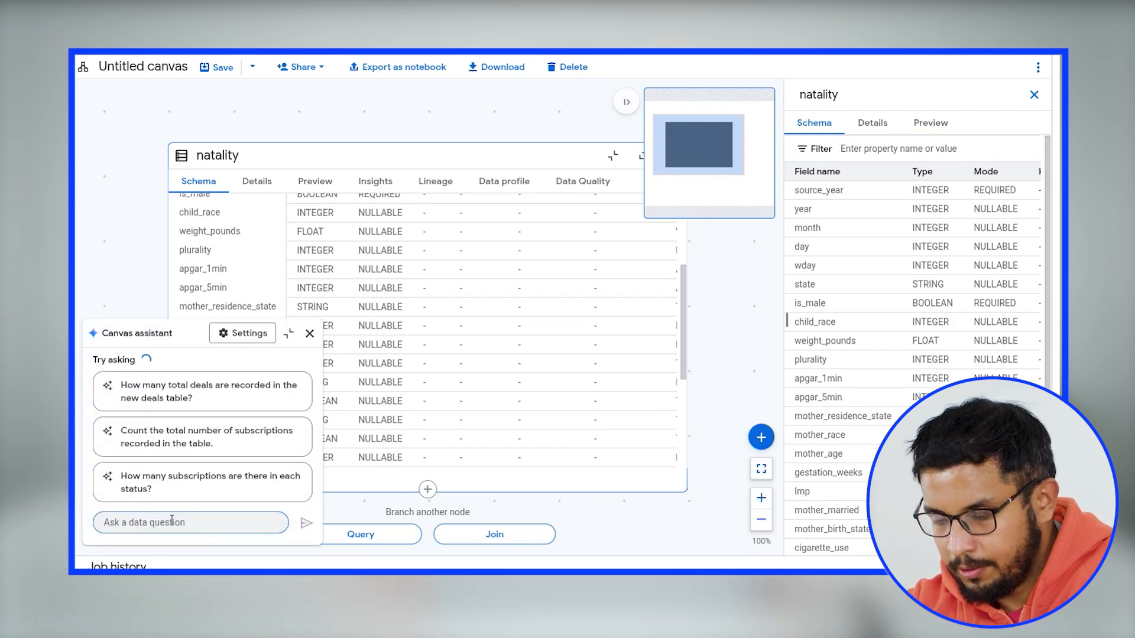
pyautogui.write('How ')
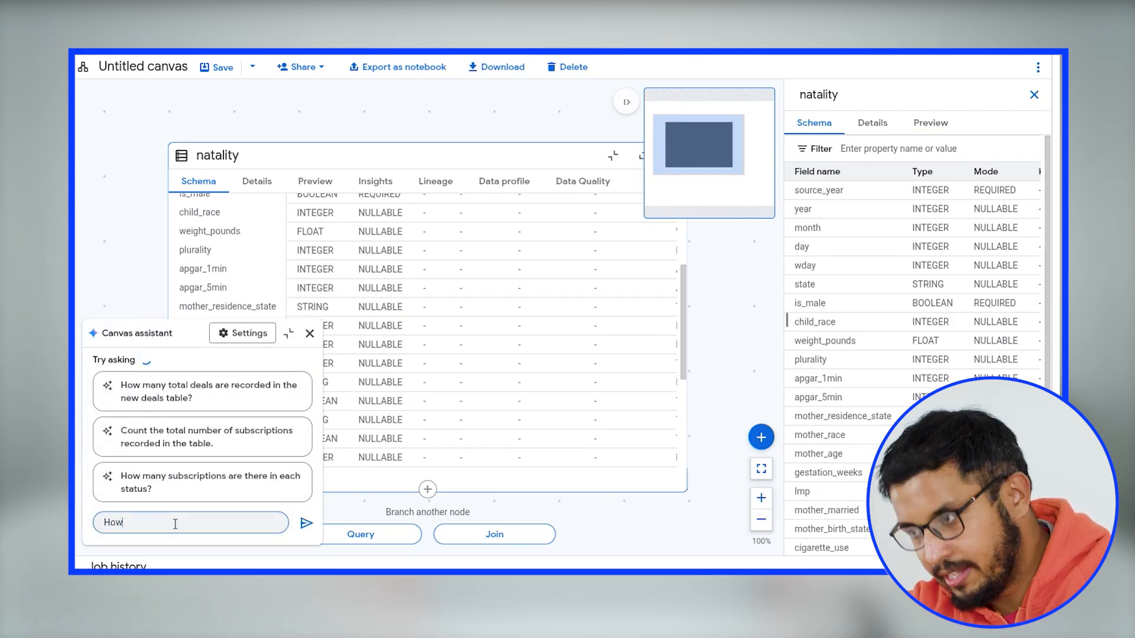
pyautogui.write('many')
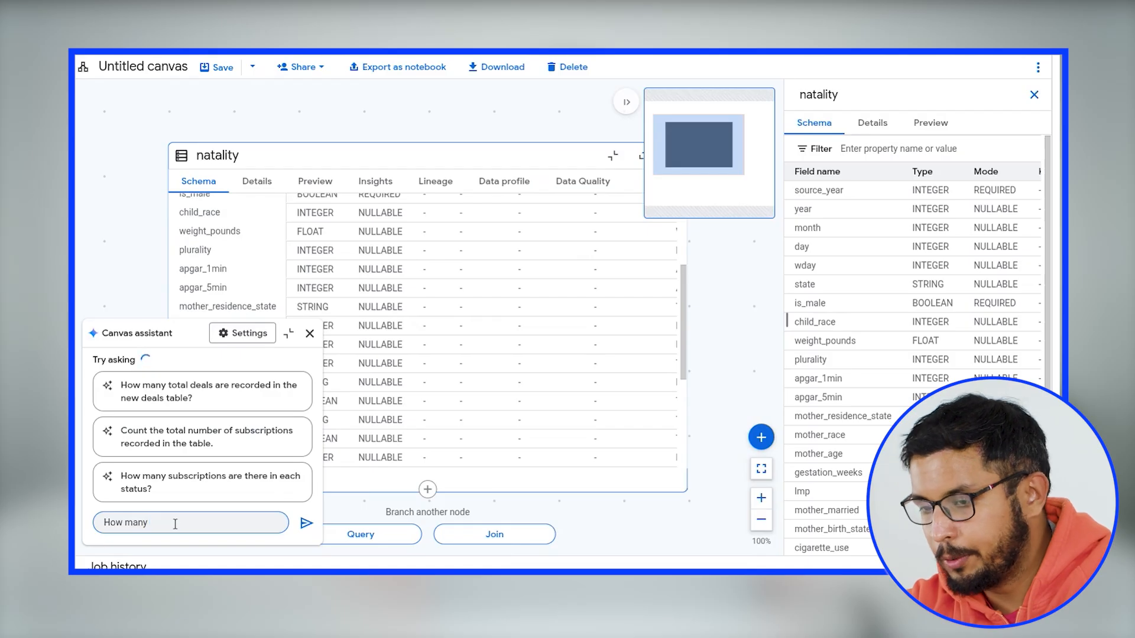
pyautogui.write(' ro')
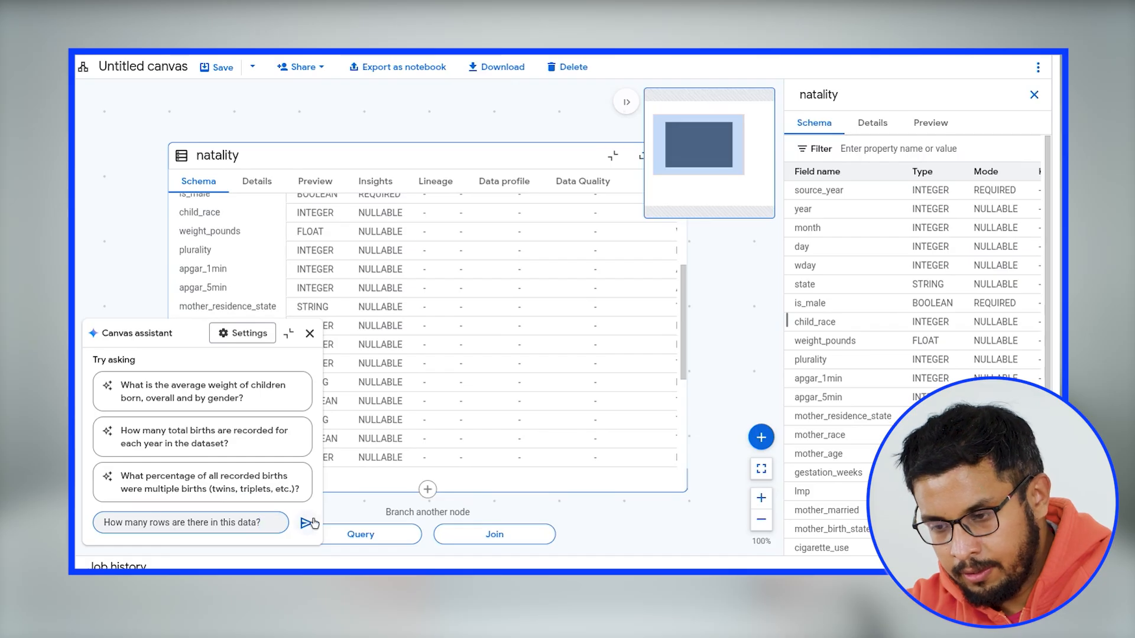
pyautogui.click(306, 524)
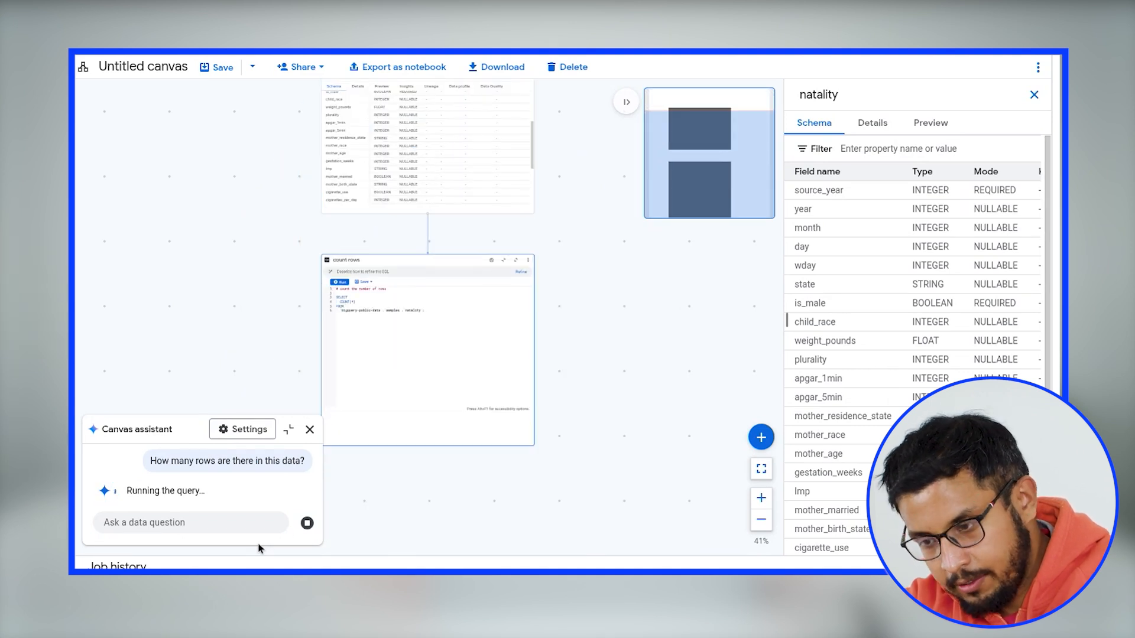
pyautogui.moveTo(446, 519); pyautogui.dragTo(480, 532)
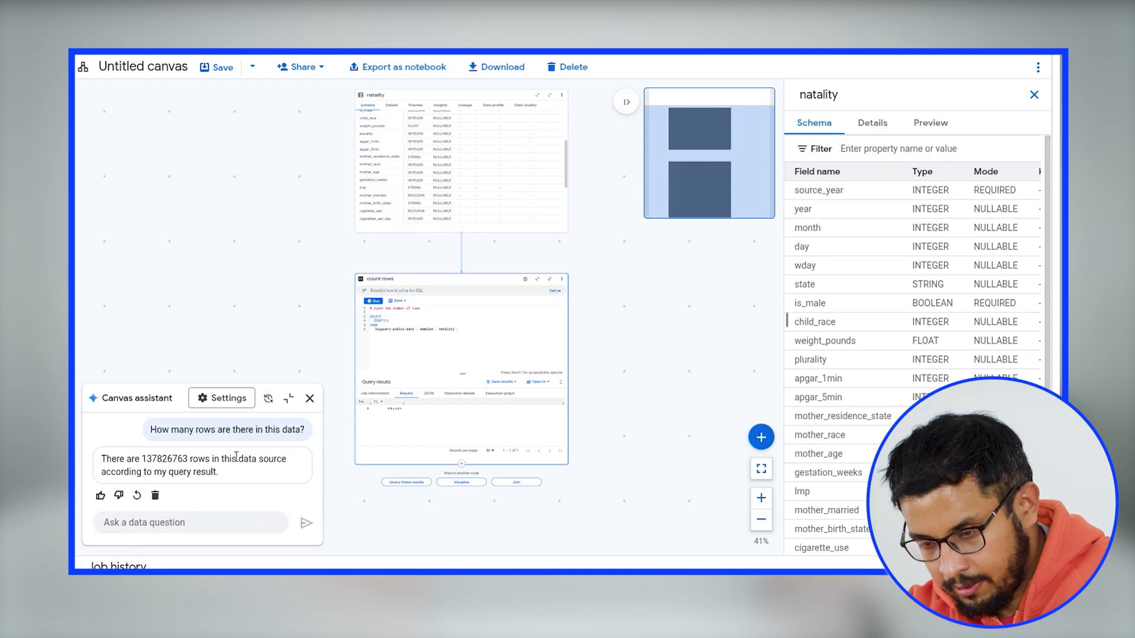
# - Close and reopen the Canvas assistant chat
pyautogui.click(309, 399)
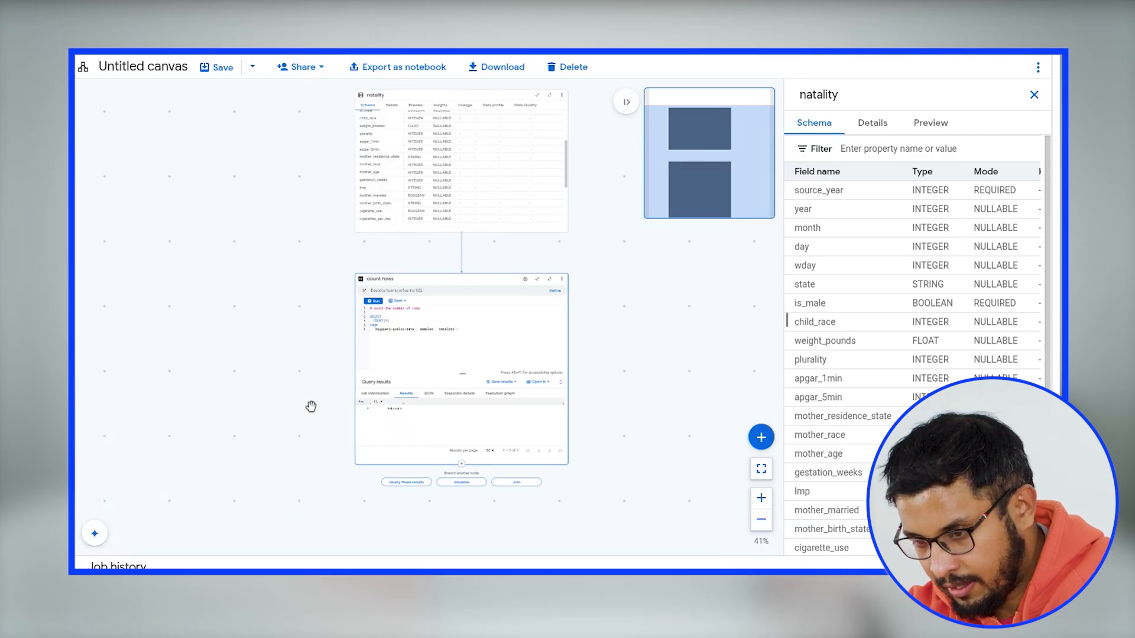
pyautogui.click(84, 532)
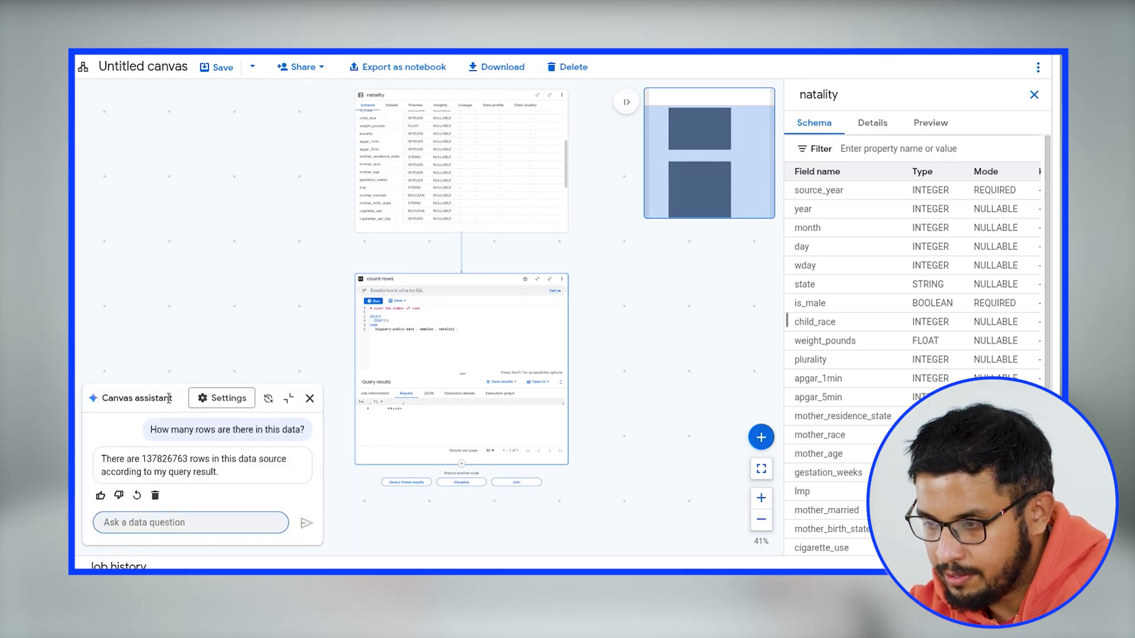
pyautogui.click(219, 402)
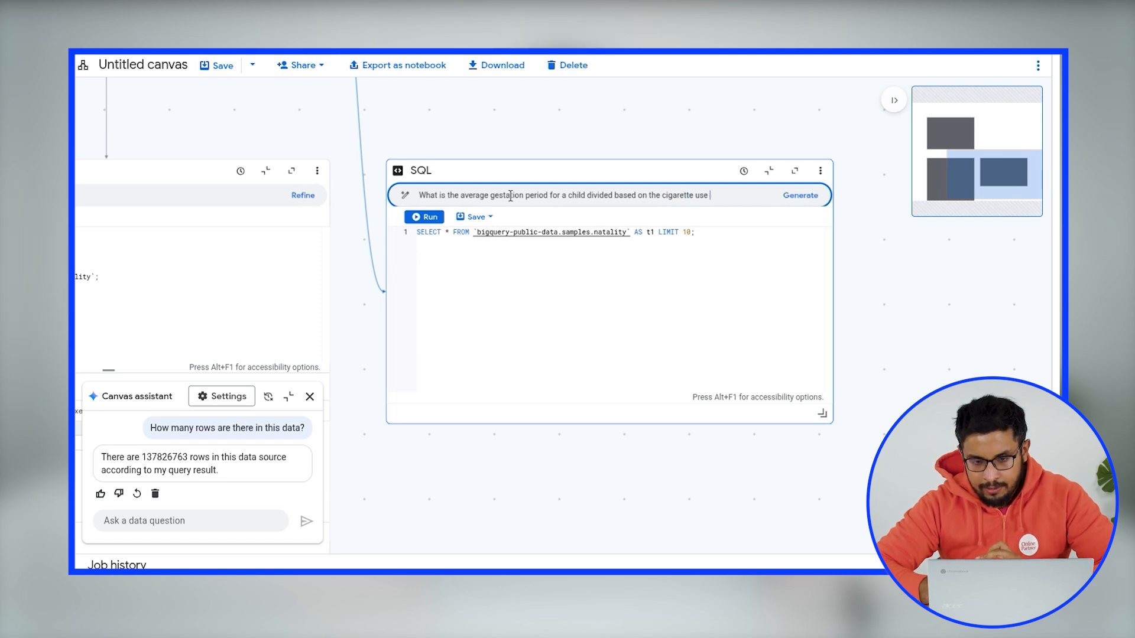
# - Generate and run SQL for "What is the average gestation period for a child divided based on the cigarette use by the mother"
pyautogui.write('er')
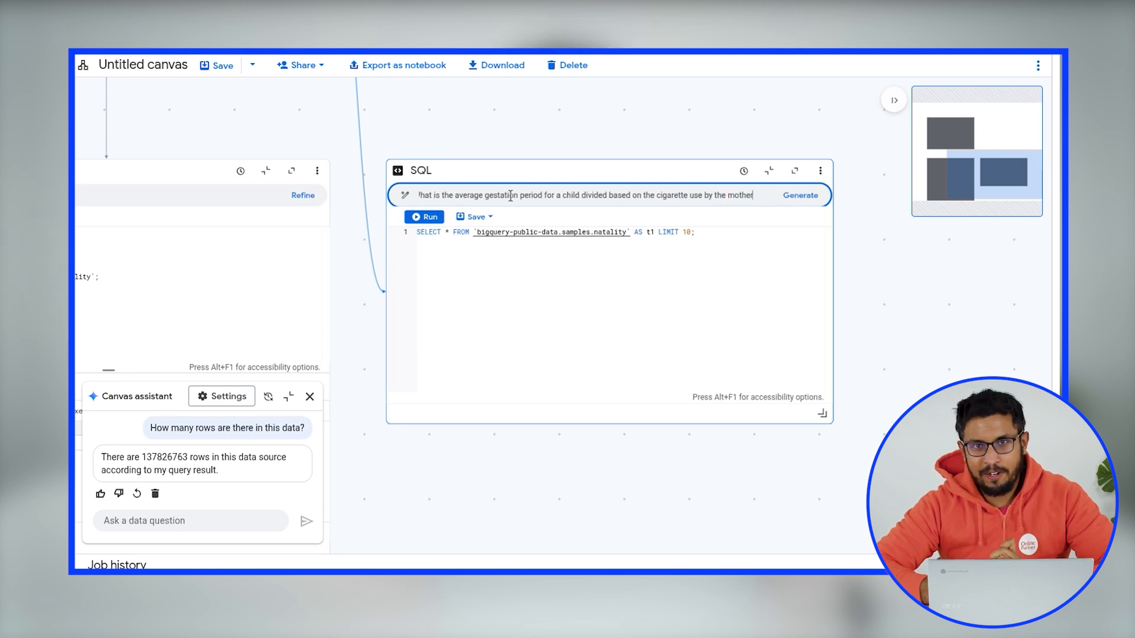
pyautogui.click(808, 197)
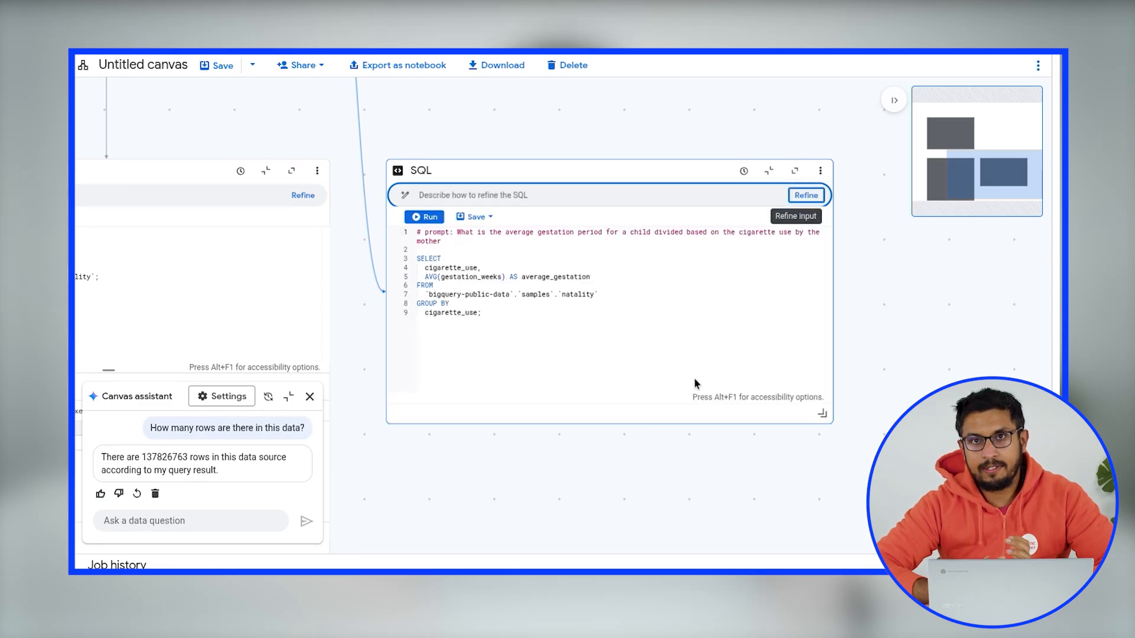
pyautogui.click(424, 217)
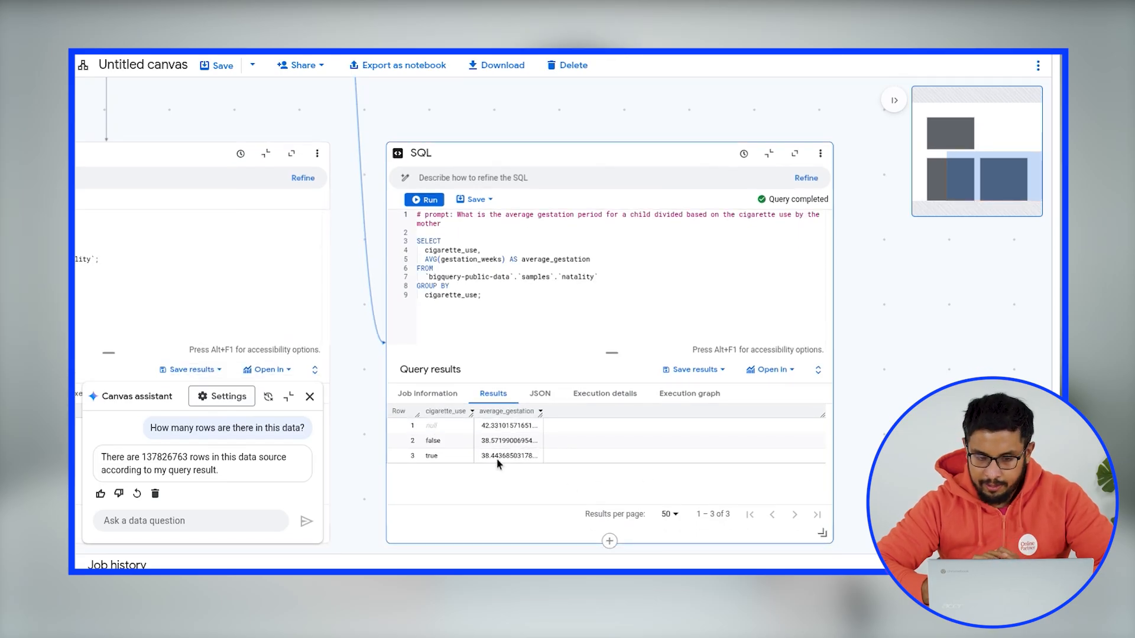
# - Refine the gestation query with the prompt "What were the top 5 years for child birth" and insert the suggested SQL
pyautogui.moveTo(417, 127); pyautogui.dragTo(774, 502)
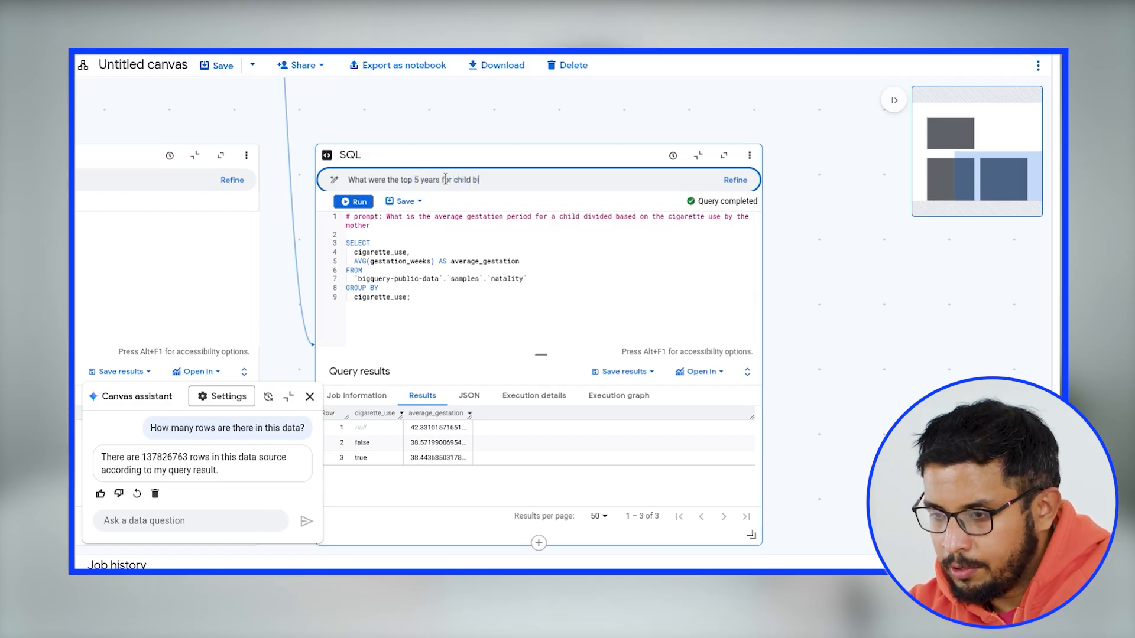
pyautogui.click(734, 180)
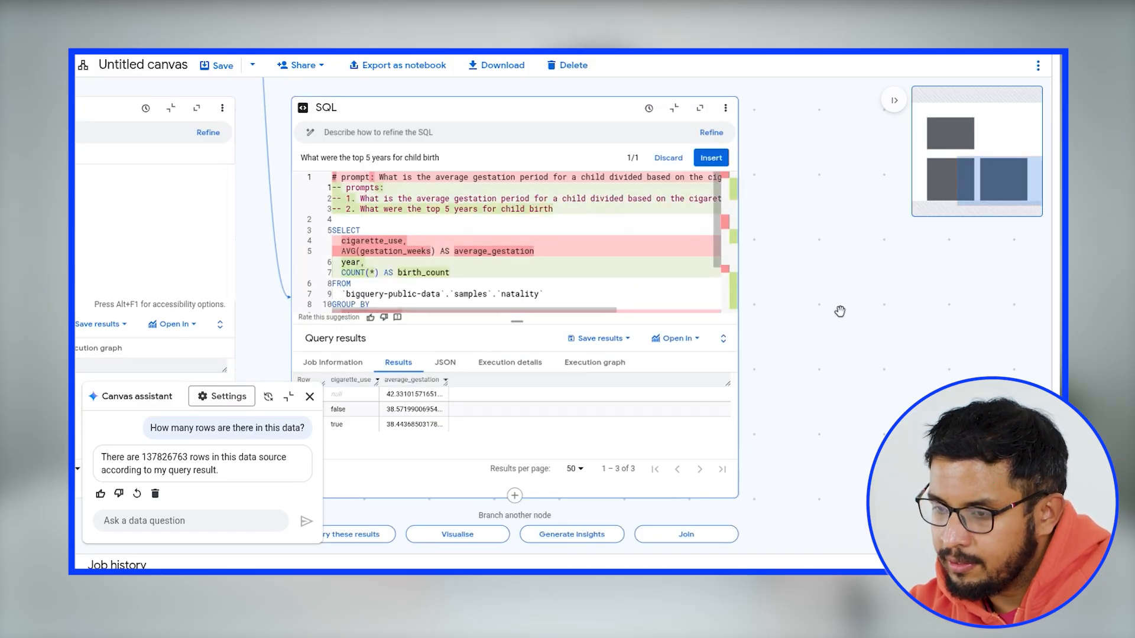
pyautogui.scroll(-2, 625, 271)
pyautogui.scroll(-2, 529, 291)
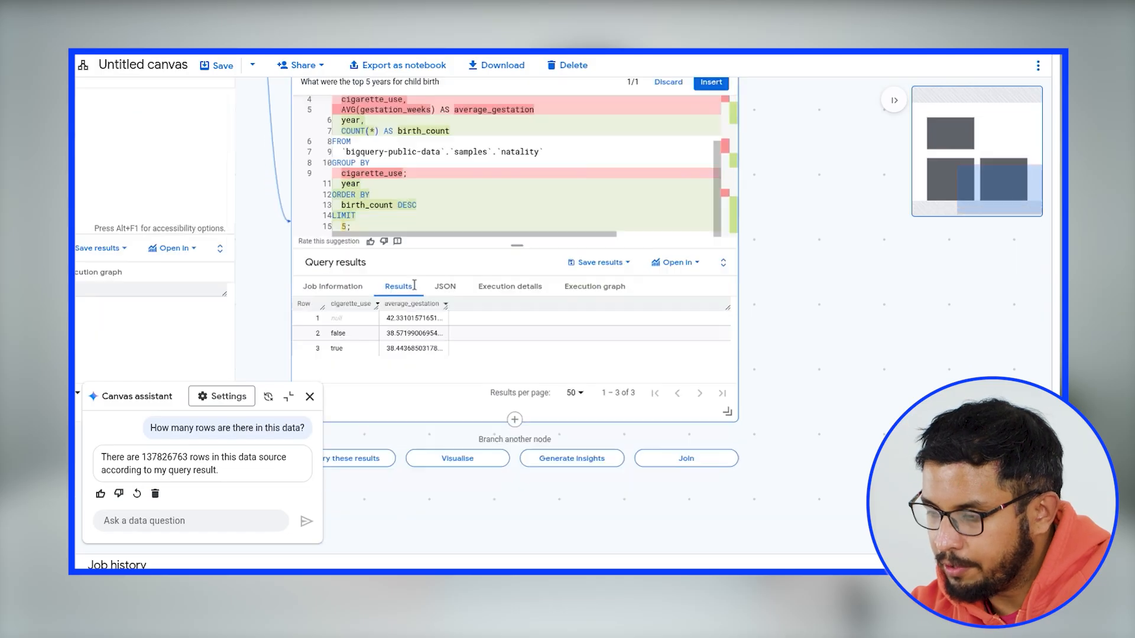
pyautogui.click(711, 83)
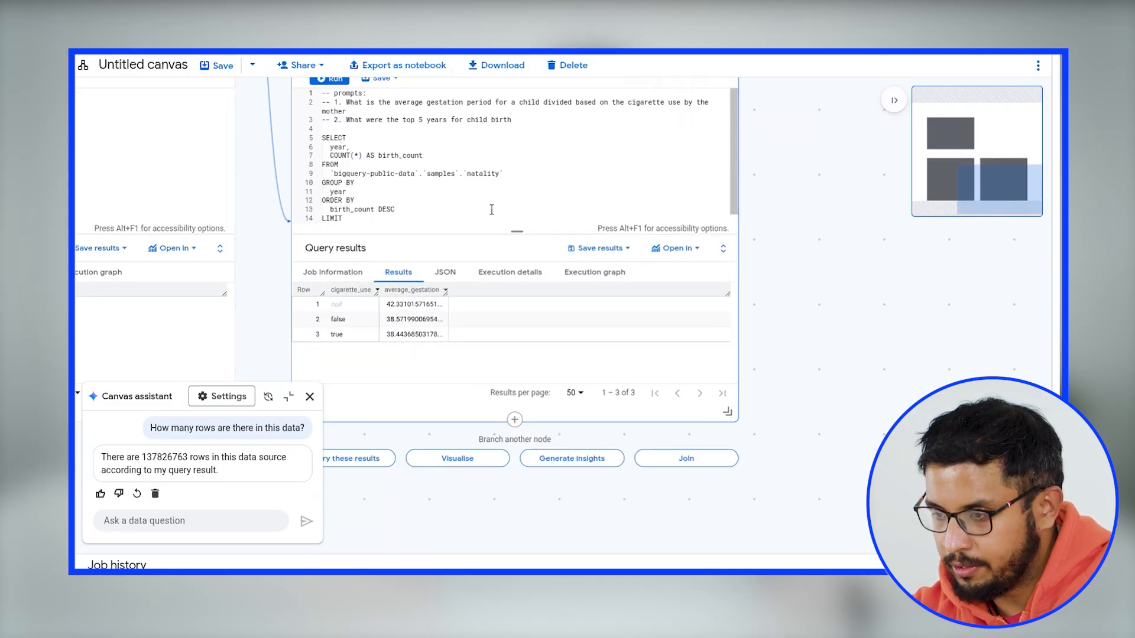
# - Run the refined query for the top 5 years by birth count
pyautogui.scroll(1, 476, 166)
pyautogui.hotkey('ctrl', 'Return')
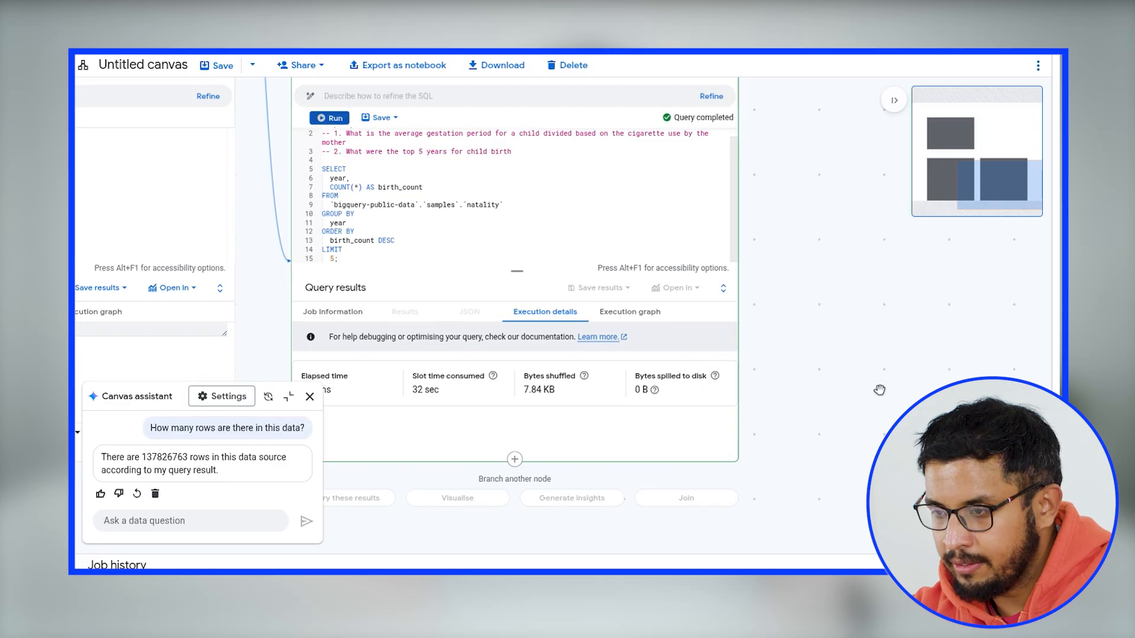
pyautogui.moveTo(874, 413); pyautogui.dragTo(912, 382)
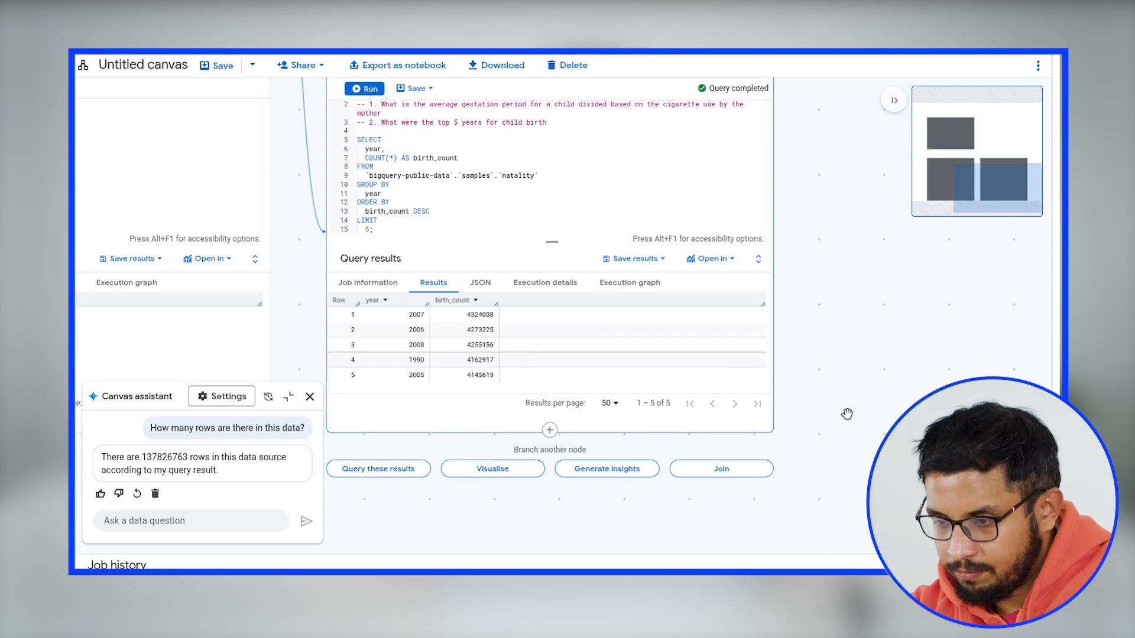
# - Branch a visualization node from the top 5 birth years results
pyautogui.moveTo(864, 408); pyautogui.dragTo(903, 369)
pyautogui.click(549, 432)
pyautogui.click(523, 334)
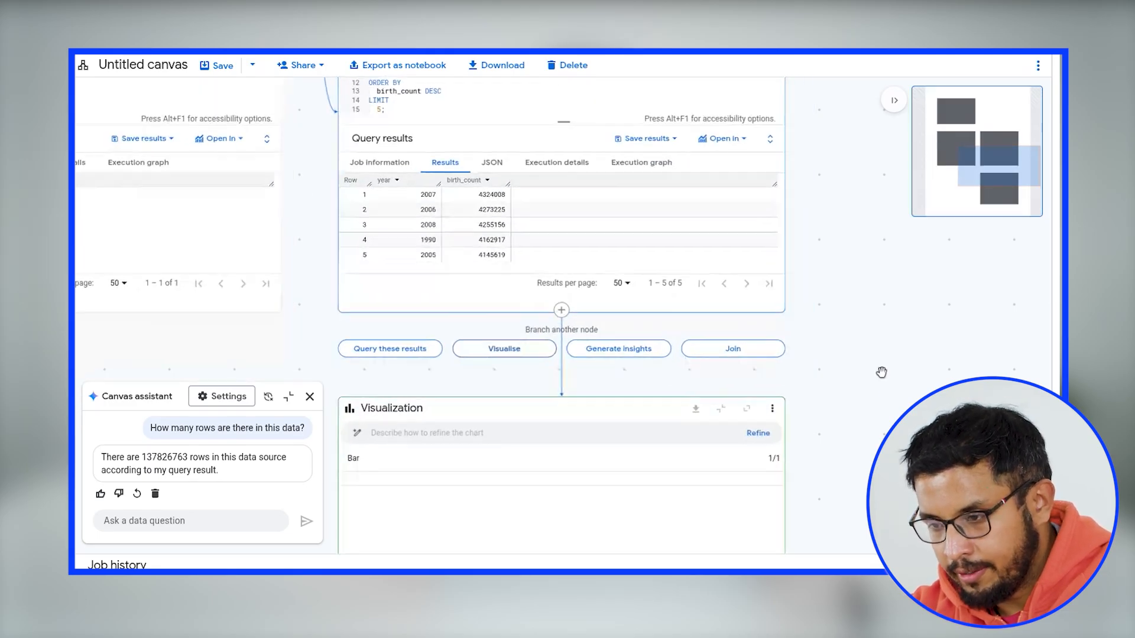
pyautogui.moveTo(873, 356); pyautogui.dragTo(867, 127)
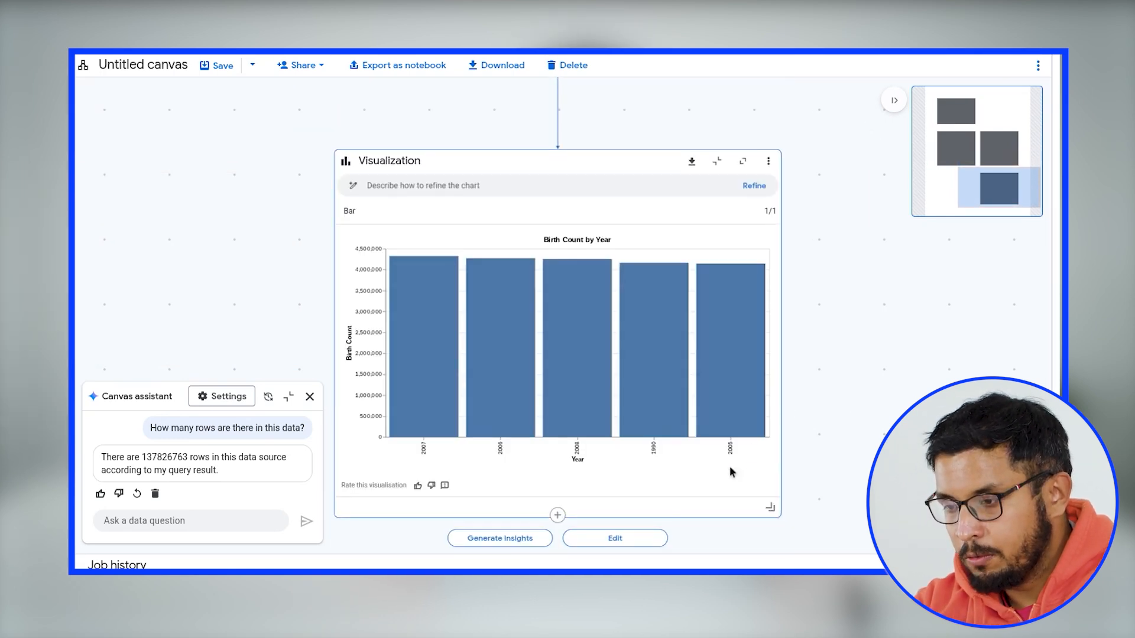
# - Close the Canvas assistant and branch another query node from the natality table
pyautogui.moveTo(875, 303); pyautogui.dragTo(1063, 571)
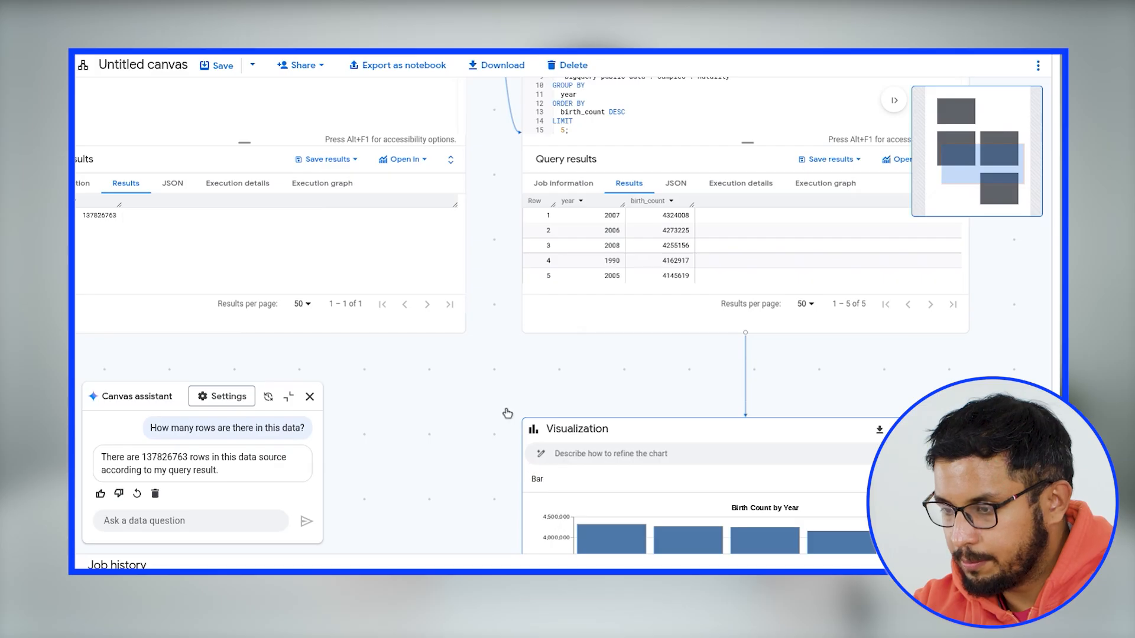
pyautogui.moveTo(507, 413); pyautogui.dragTo(508, 193)
pyautogui.moveTo(546, 232); pyautogui.dragTo(724, 609)
pyautogui.moveTo(557, 261); pyautogui.dragTo(671, 438)
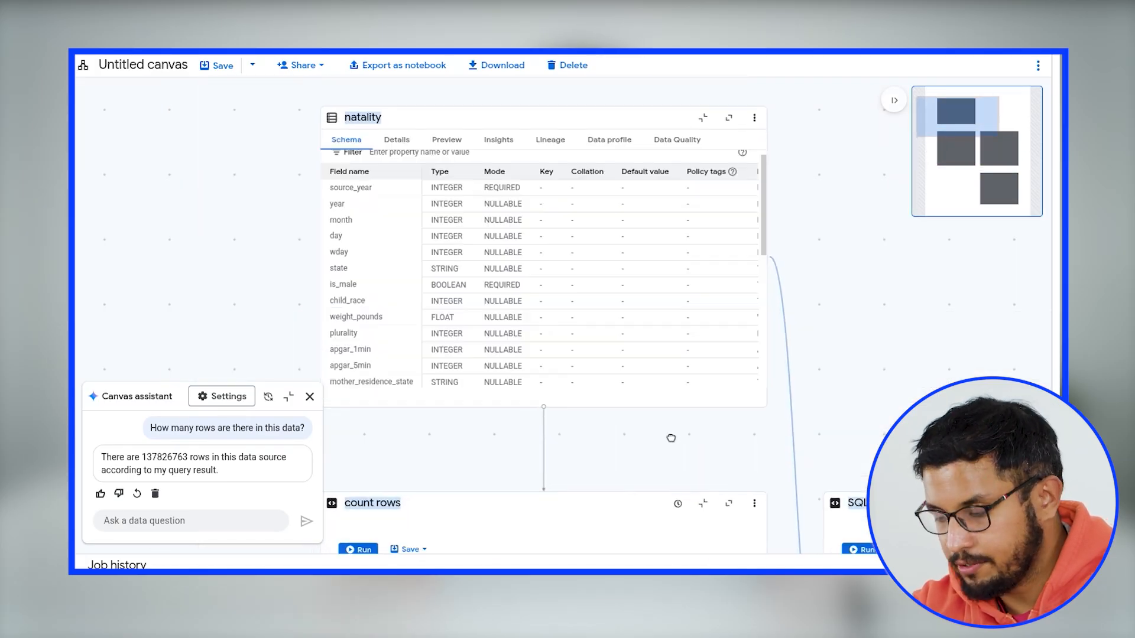
pyautogui.click(310, 397)
pyautogui.moveTo(529, 427)
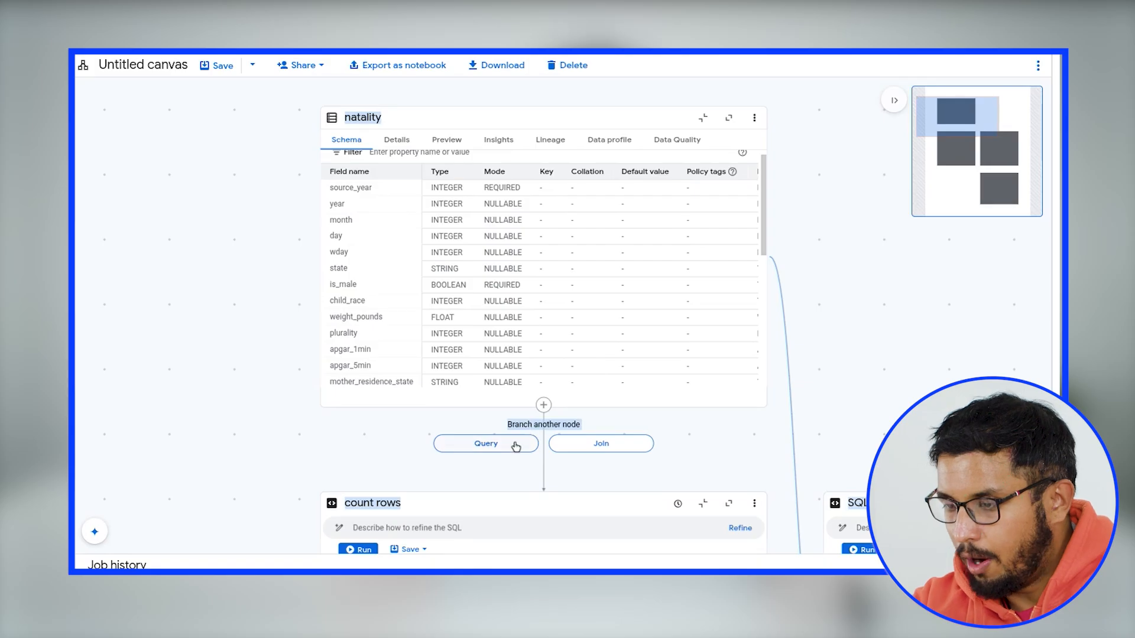
pyautogui.click(516, 446)
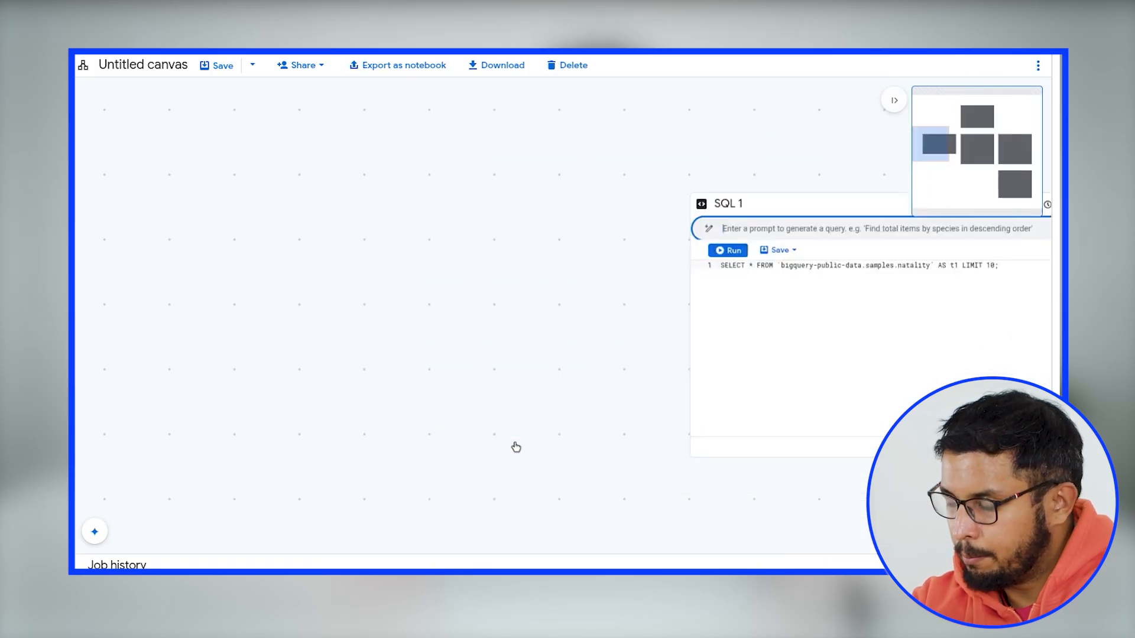
# - Generate the new node's SQL from "Find the average weight of a male child born in each state according to the mother's residence state"
pyautogui.moveTo(555, 341); pyautogui.dragTo(210, 471)
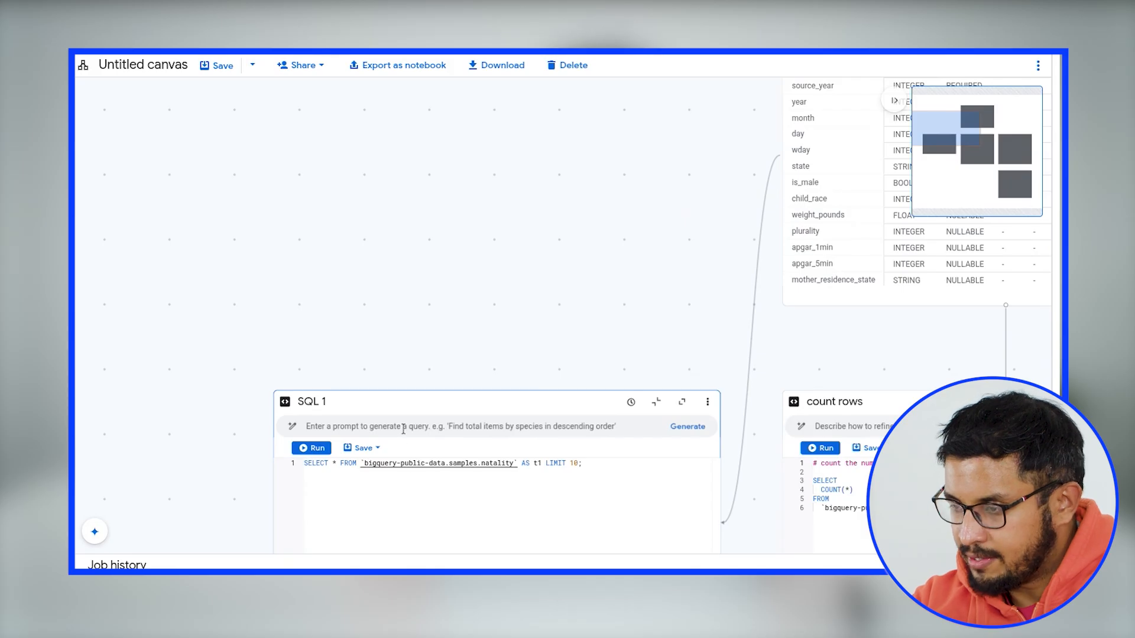
pyautogui.click(416, 424)
pyautogui.write('Find the a')
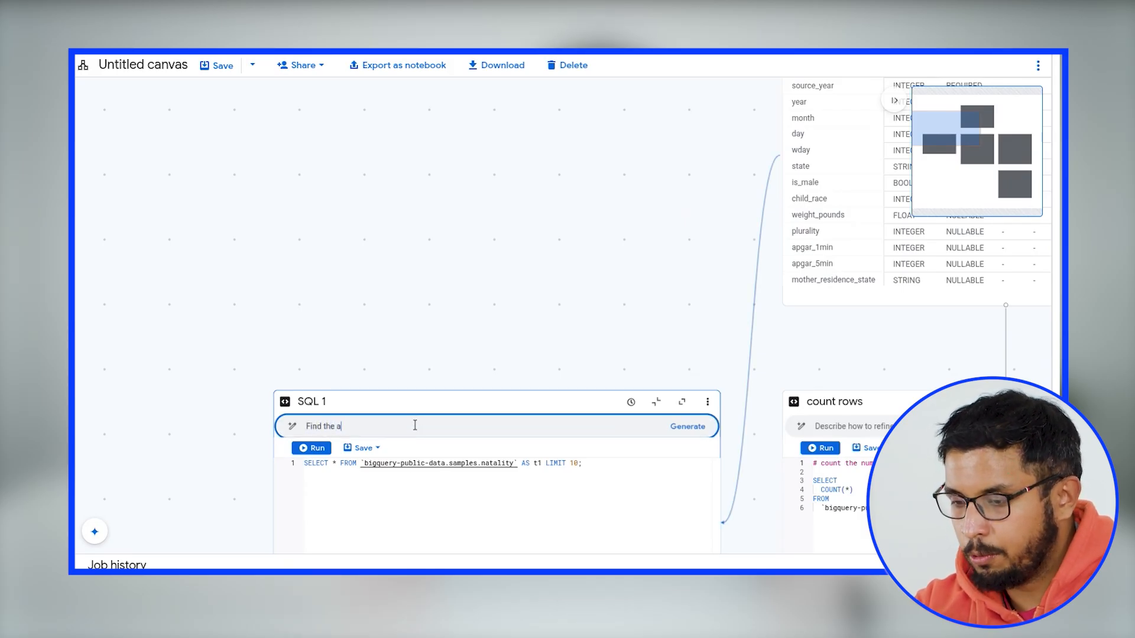
pyautogui.write('b')
pyautogui.press('BackSpace')
pyautogui.write('verag')
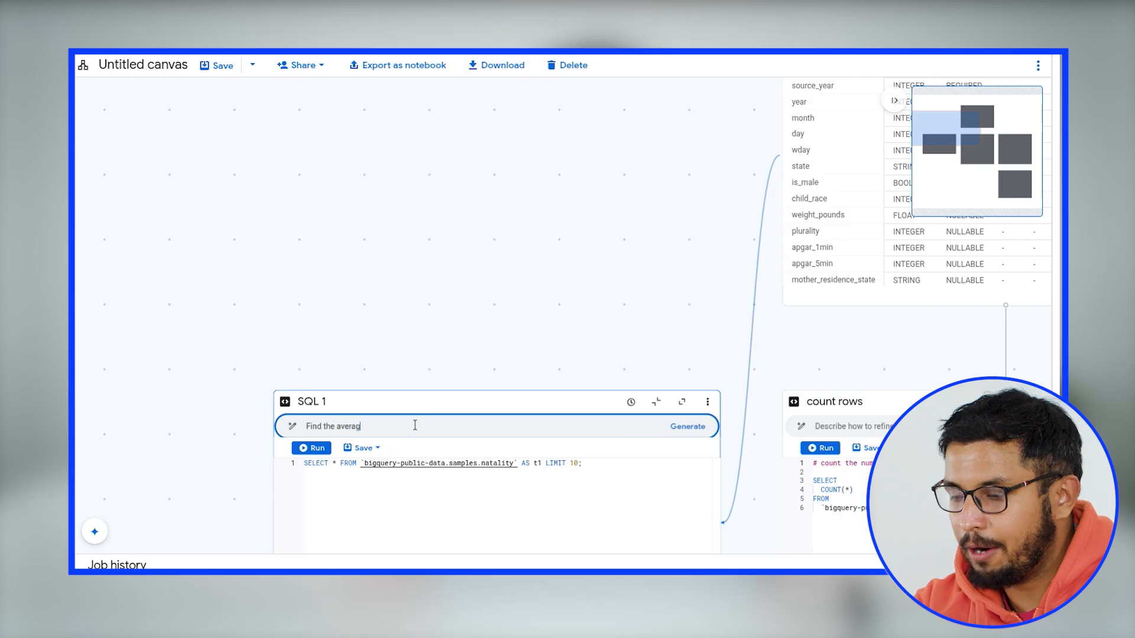
pyautogui.write('e weight of a male child born in each state according to the mother')
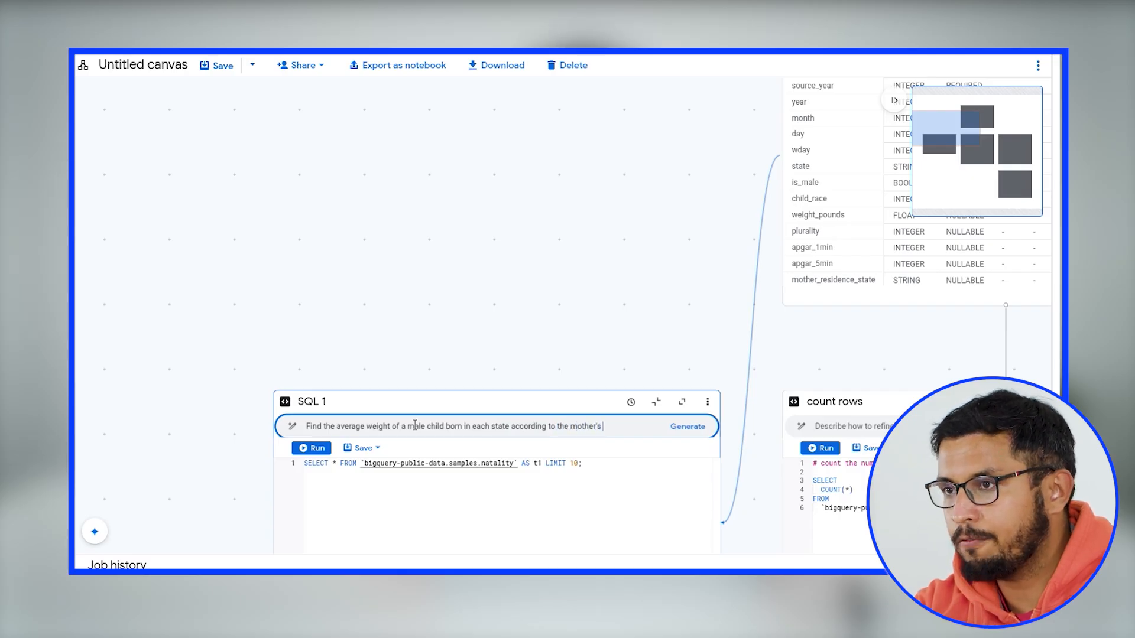
pyautogui.write('state')
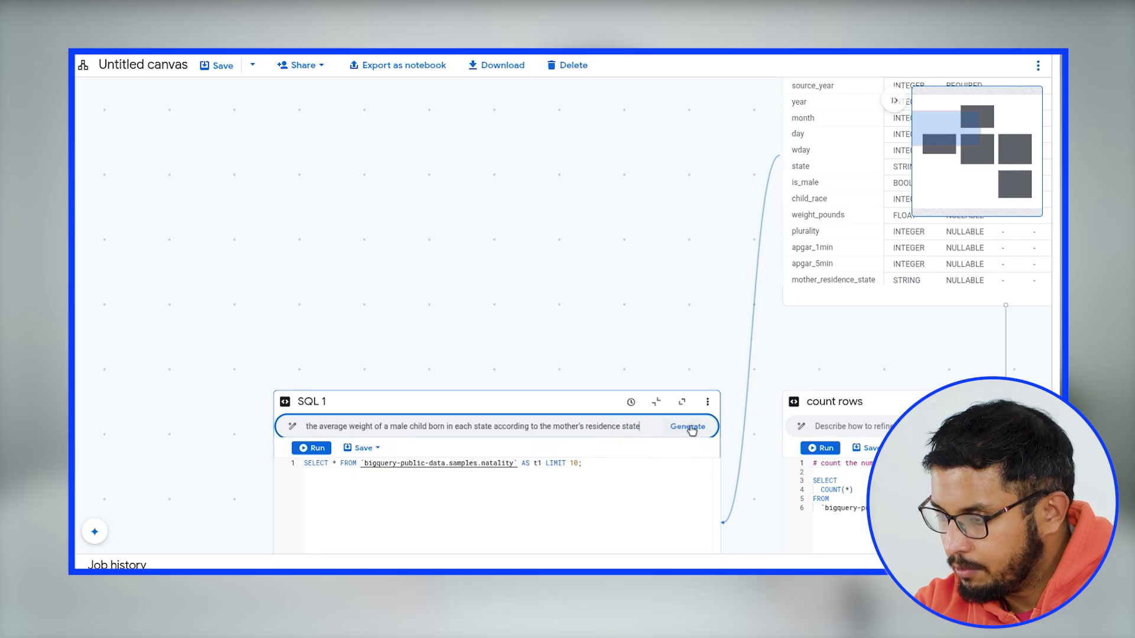
pyautogui.click(690, 428)
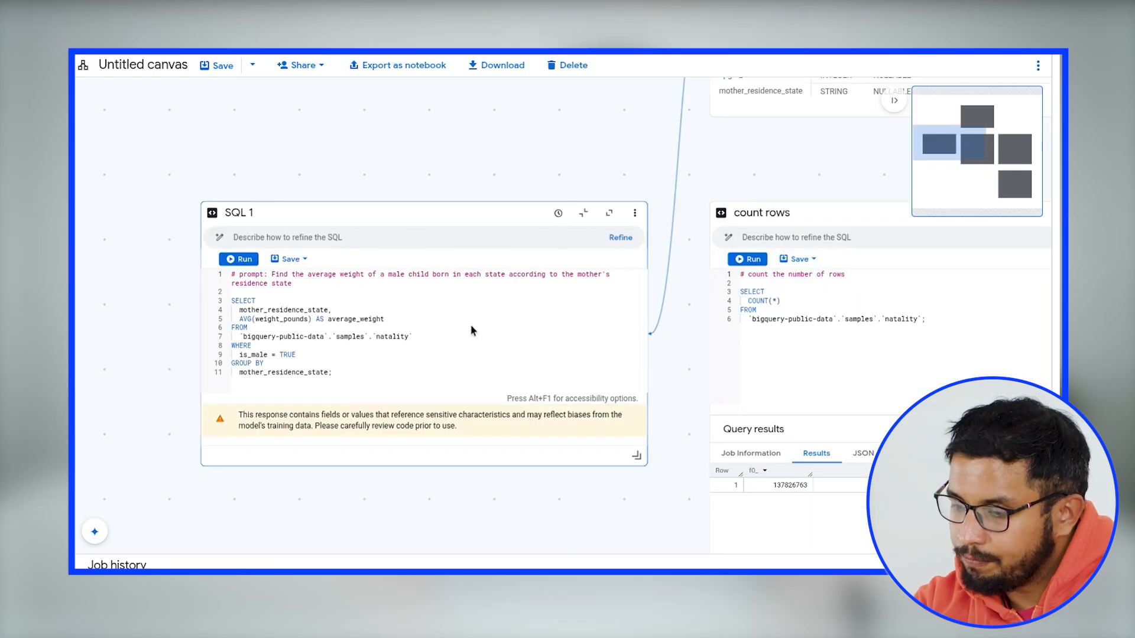
# - Run the average male birth weight query and generate insights from its results
pyautogui.click(237, 260)
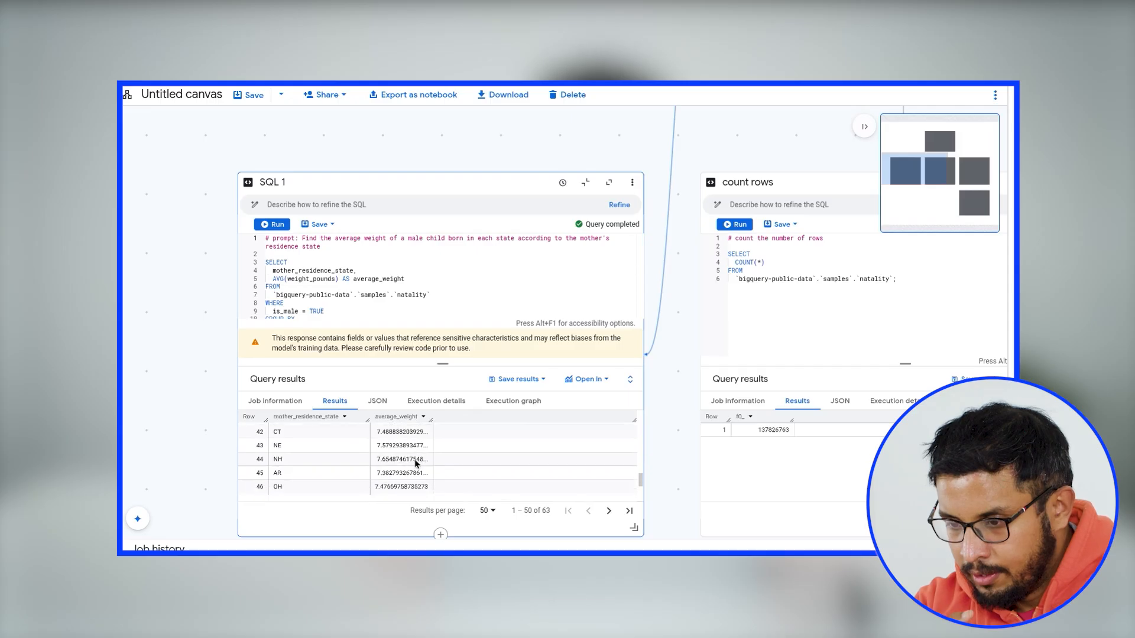
pyautogui.scroll(-3, 415, 465)
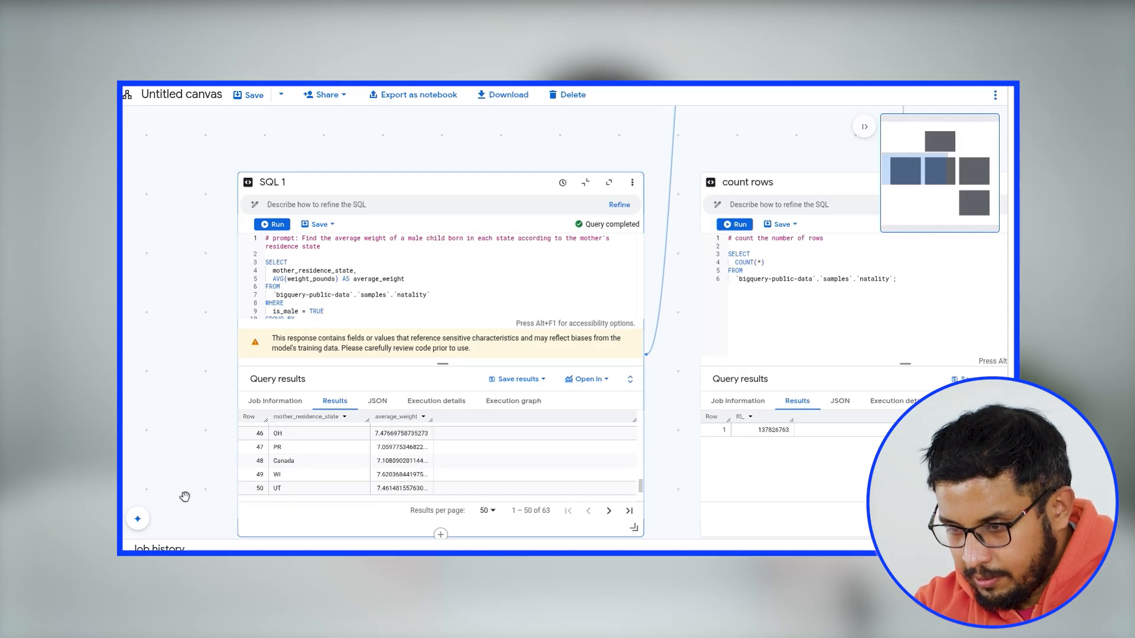
pyautogui.moveTo(223, 475); pyautogui.dragTo(212, 357)
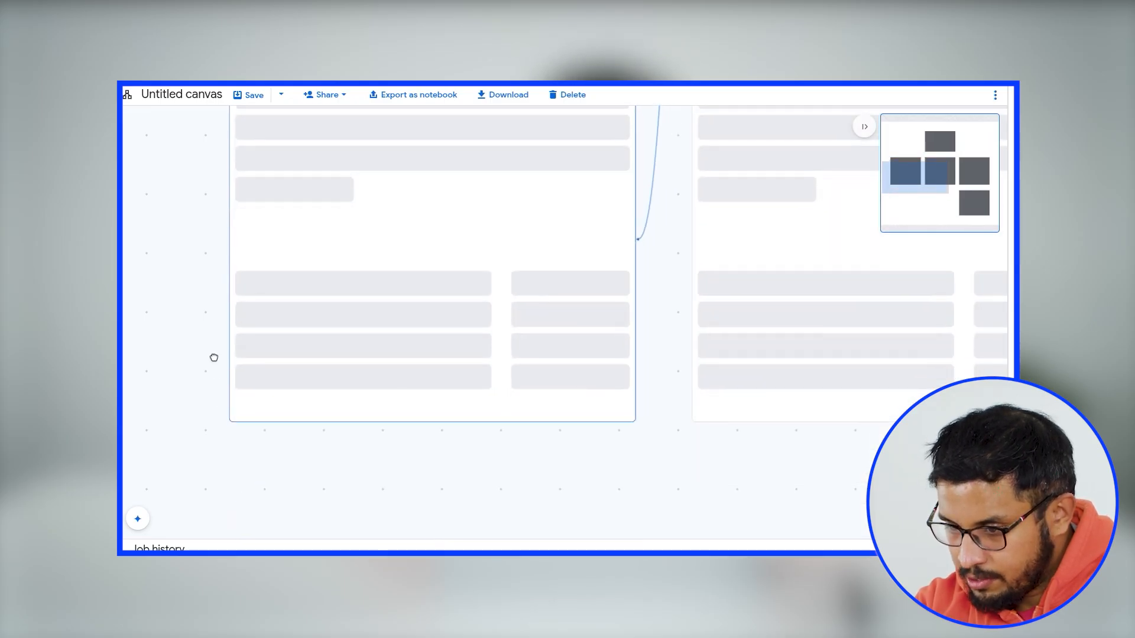
pyautogui.click(369, 462)
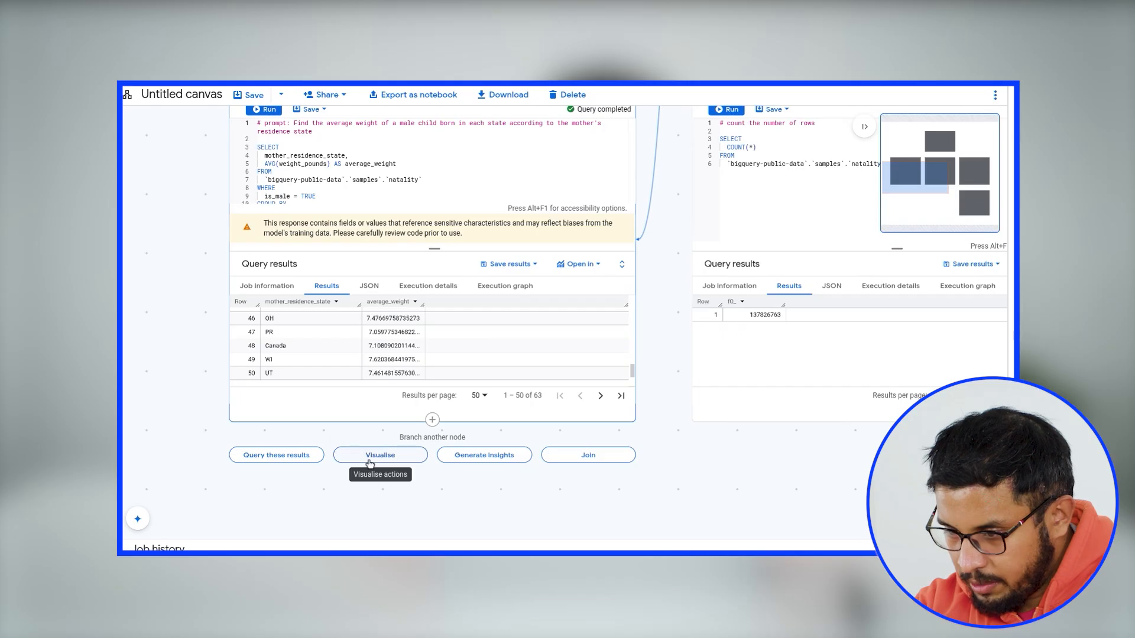
pyautogui.click(496, 459)
pyautogui.click(495, 459)
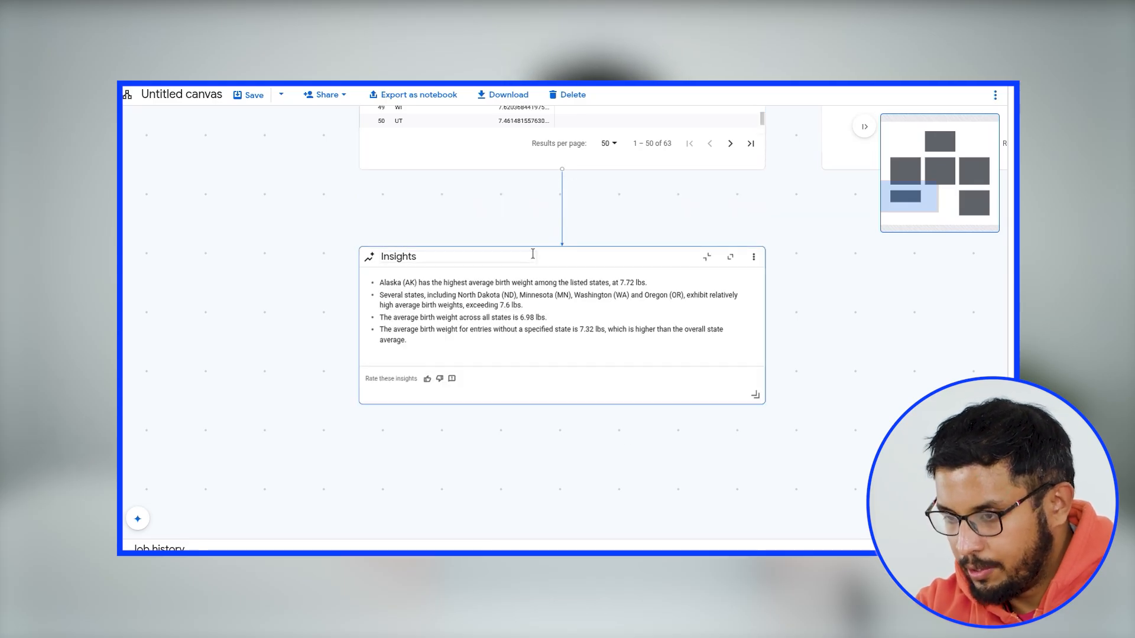
# - Move the Insights node aside and branch an auto-generated chart of average weight by mother's residence state from the query results
pyautogui.moveTo(562, 257); pyautogui.dragTo(434, 263)
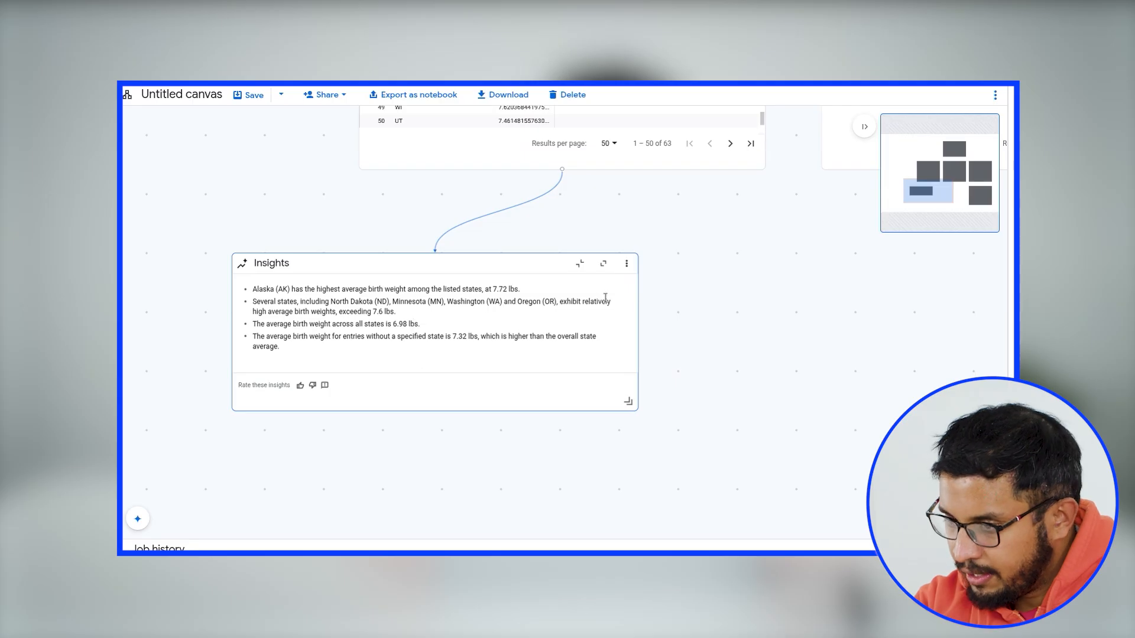
pyautogui.moveTo(748, 336); pyautogui.dragTo(683, 375)
pyautogui.moveTo(479, 214)
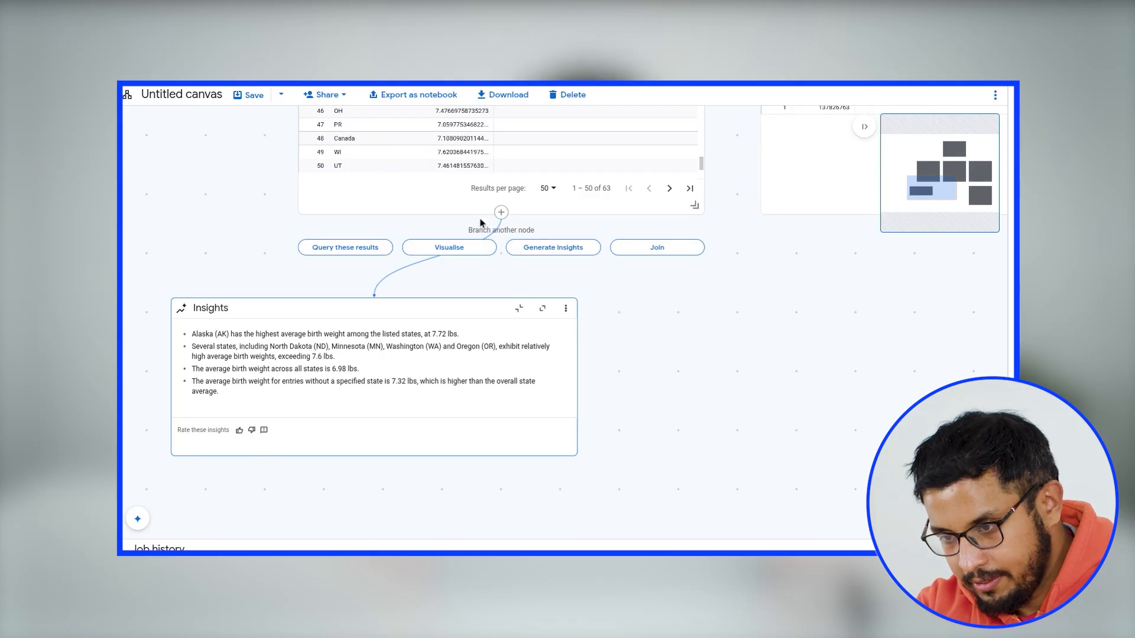
pyautogui.click(449, 247)
pyautogui.click(455, 293)
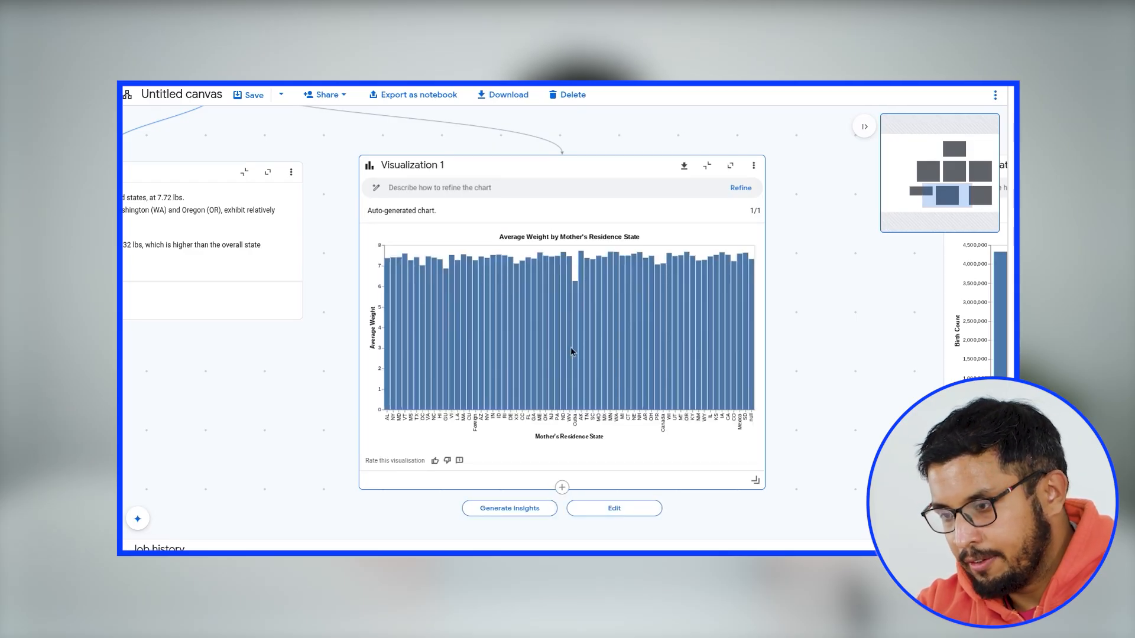
pyautogui.moveTo(575, 348)
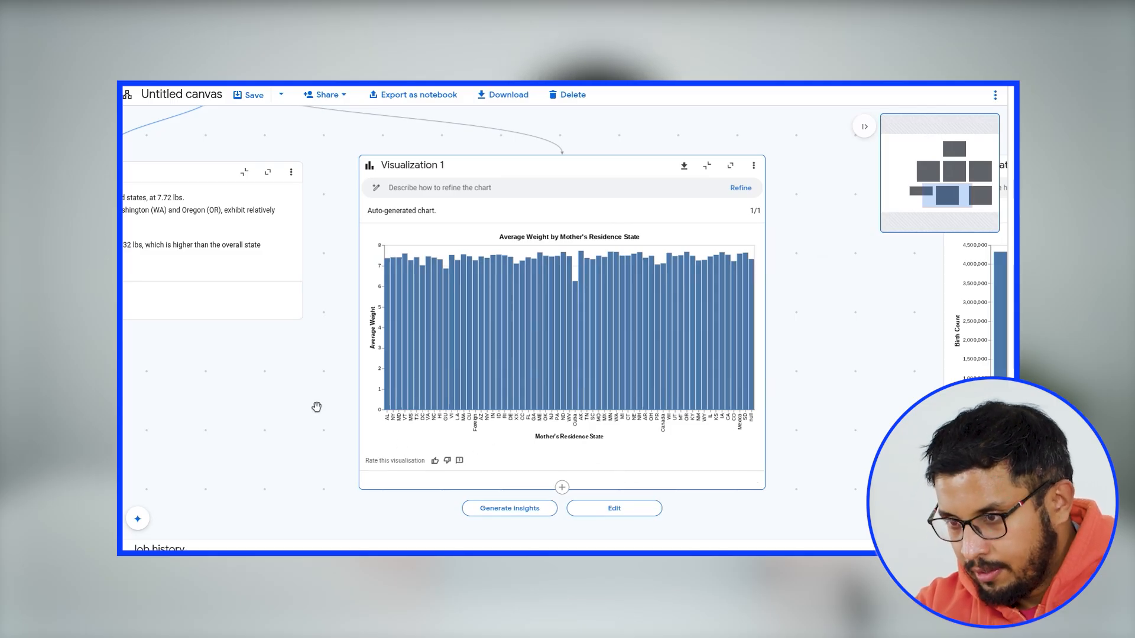
# - Export the canvas as a notebook named "Natality data"
pyautogui.moveTo(316, 406); pyautogui.dragTo(352, 466)
pyautogui.scroll(-1, 341, 449)
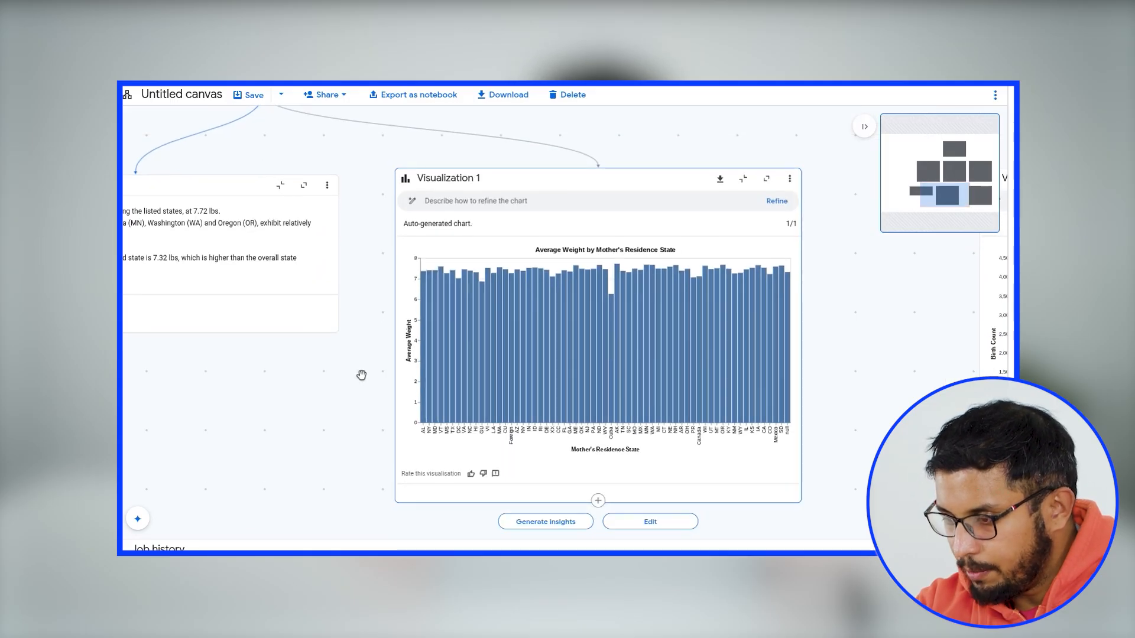
pyautogui.scroll(4, 363, 384)
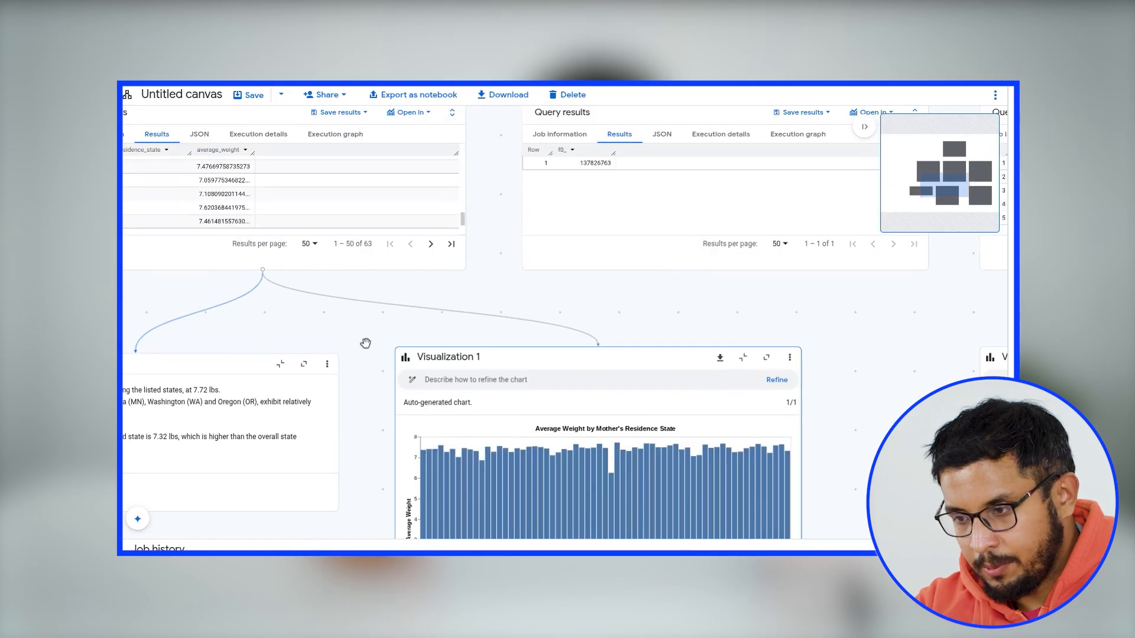
pyautogui.scroll(3, 353, 366)
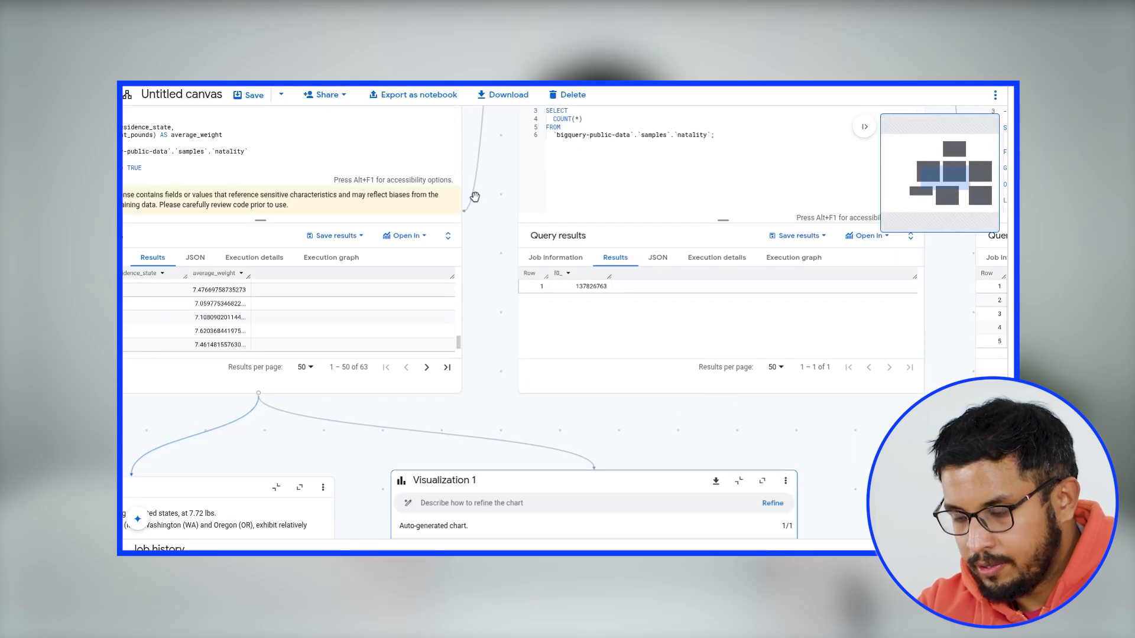
pyautogui.moveTo(420, 393)
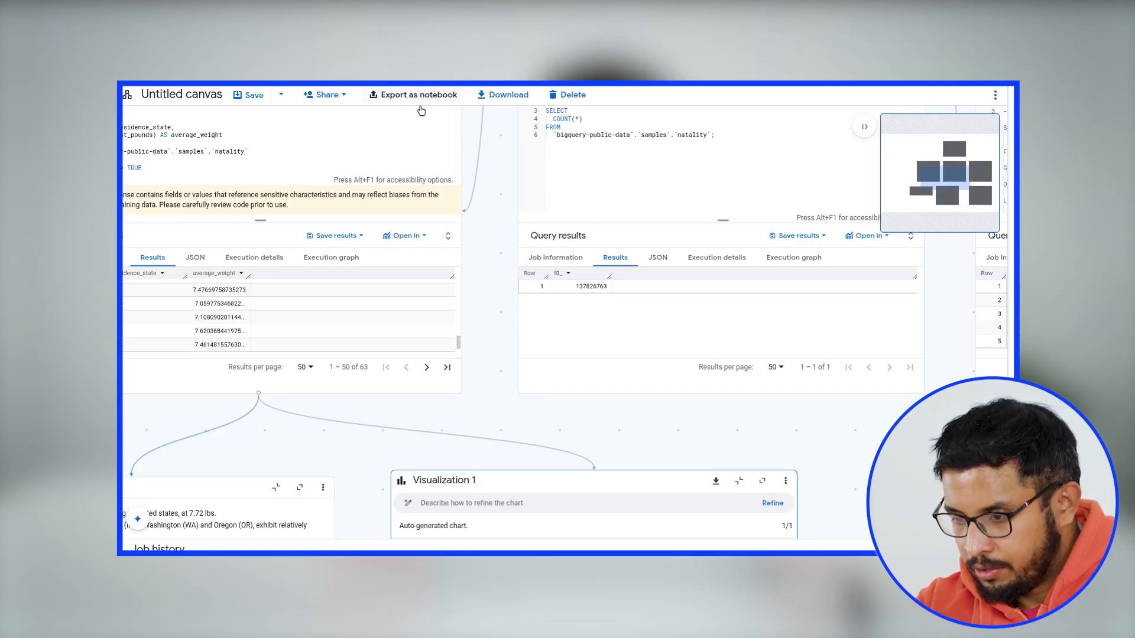
pyautogui.click(405, 236)
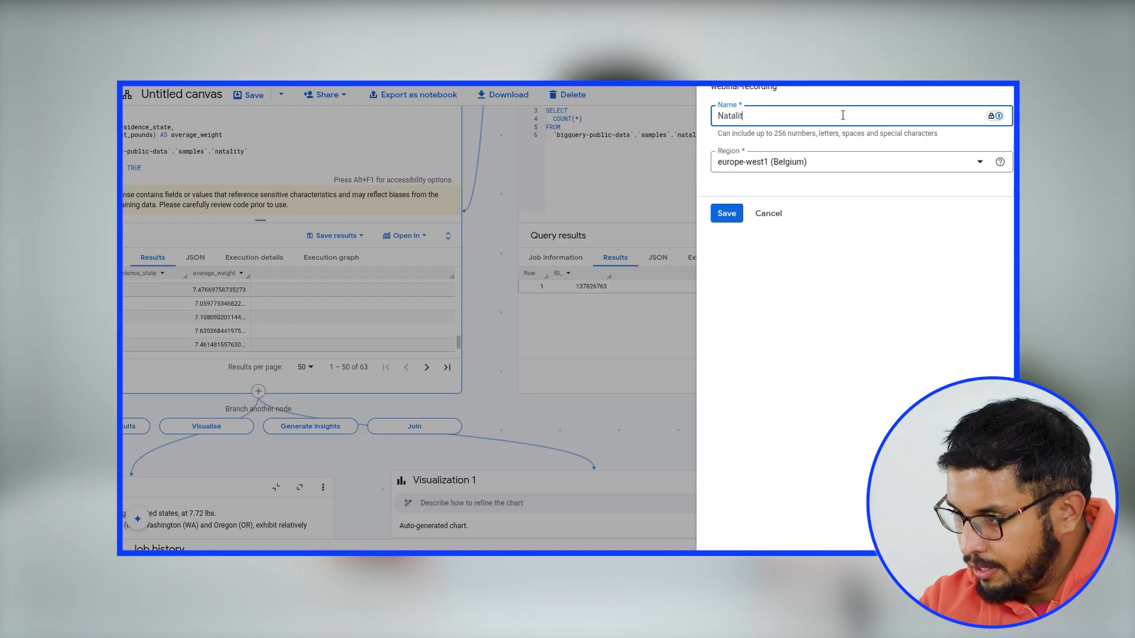
pyautogui.write('y data')
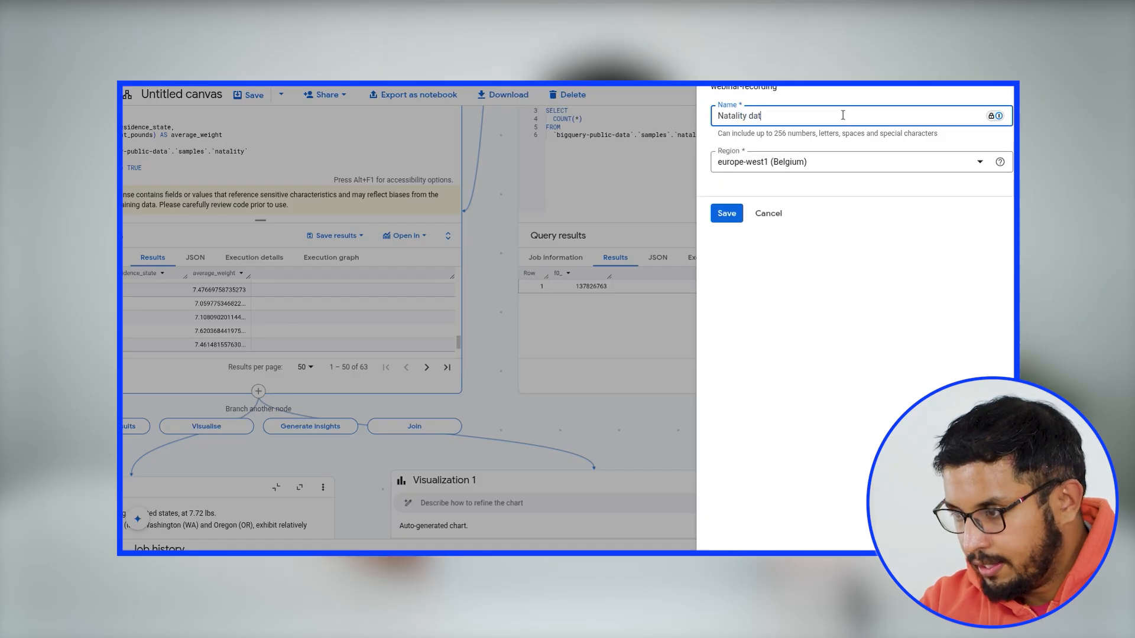
pyautogui.click(727, 213)
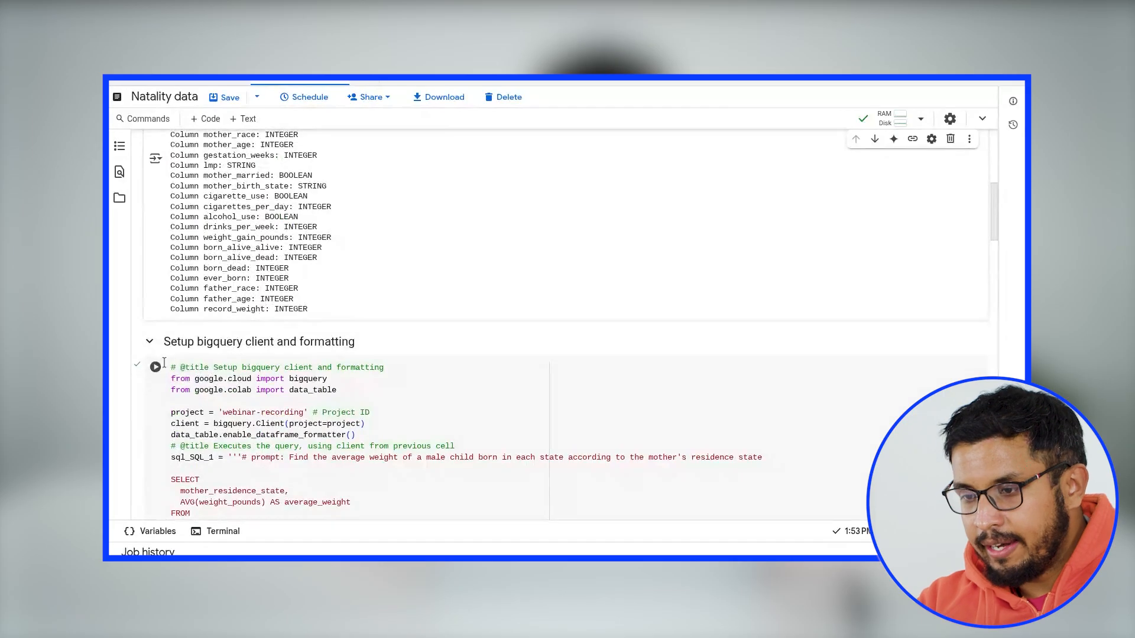
# - Run the notebook cell that sets up the BigQuery client and queries average male birth weight by residence state
pyautogui.scroll(-3, 164, 362)
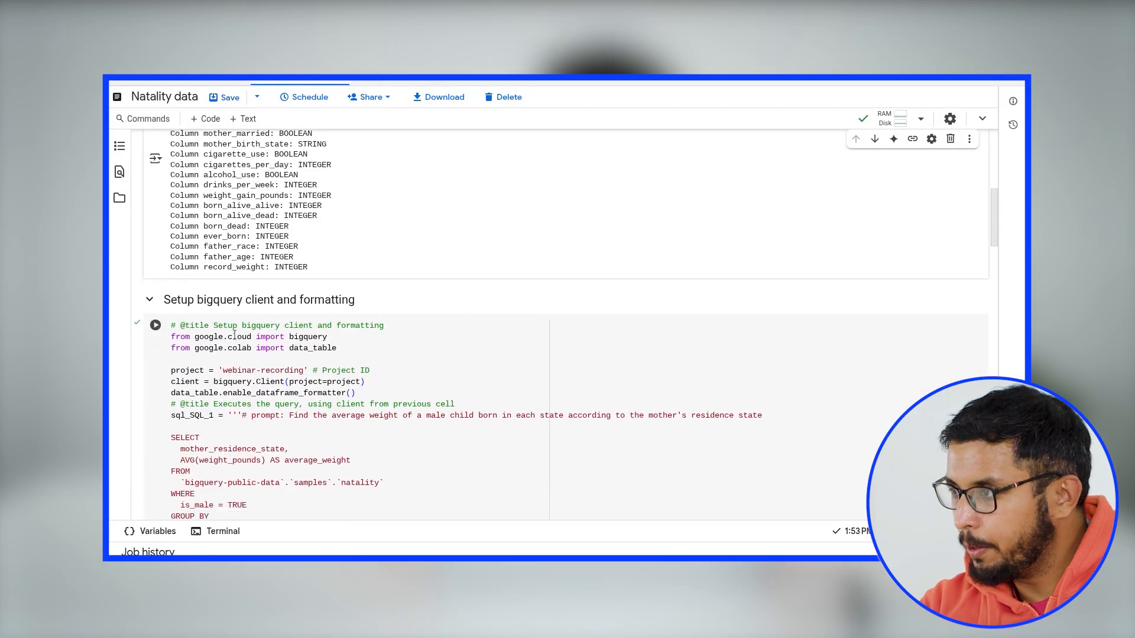
pyautogui.scroll(-2, 216, 364)
pyautogui.click(205, 247)
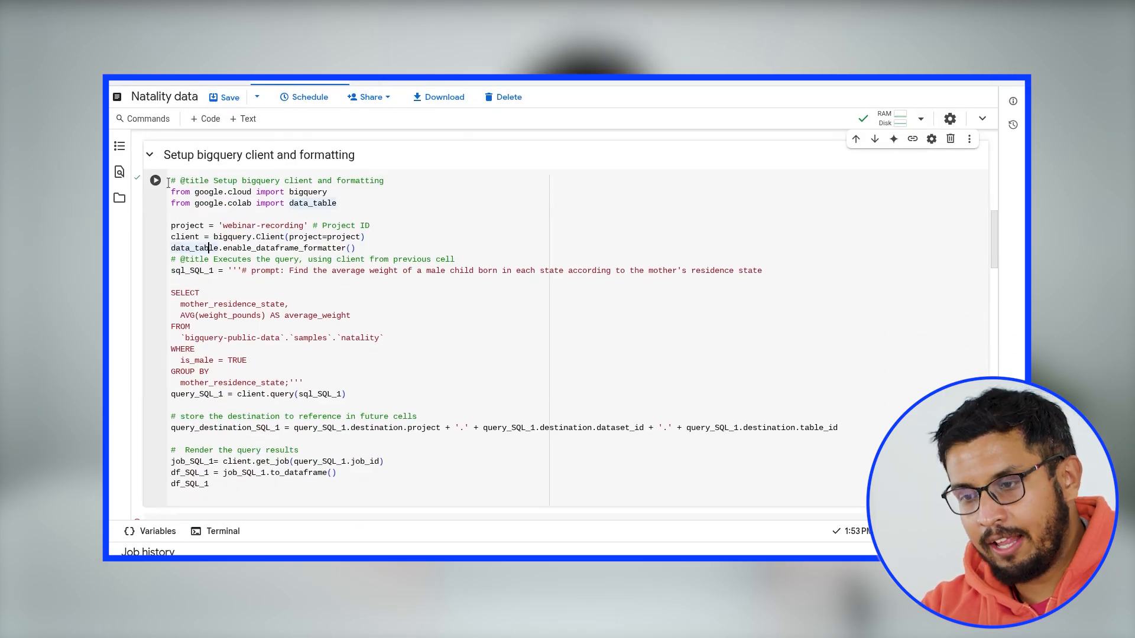
pyautogui.click(155, 182)
# - Review the average weight output table and the exported chart and query cells further down the notebook
pyautogui.scroll(-4, 274, 329)
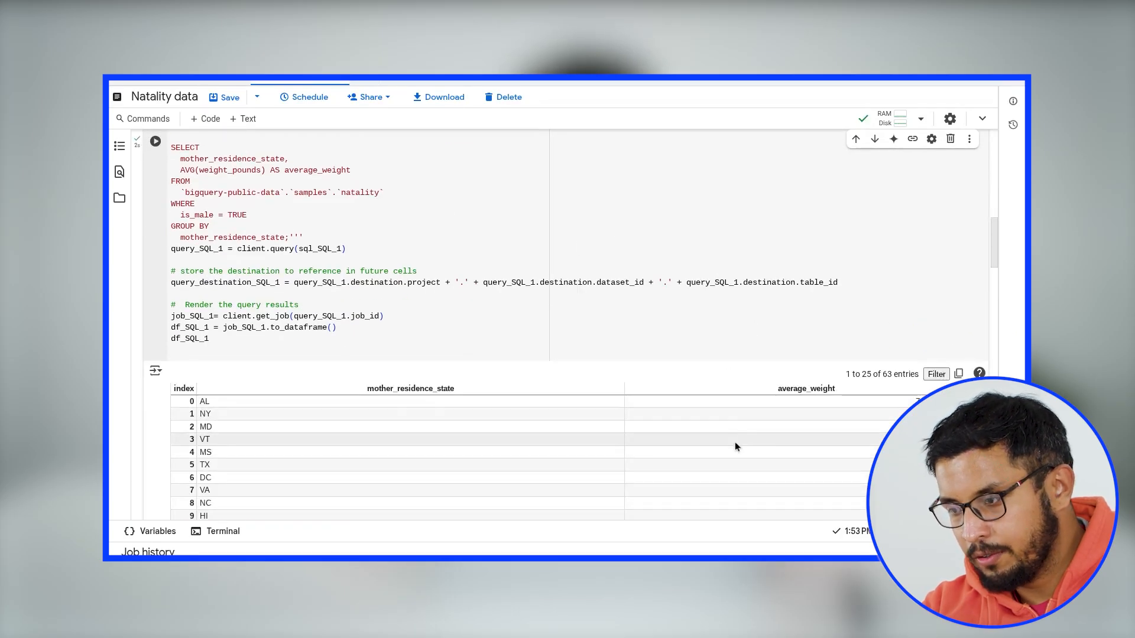
pyautogui.scroll(-5, 735, 443)
pyautogui.scroll(-2, 753, 390)
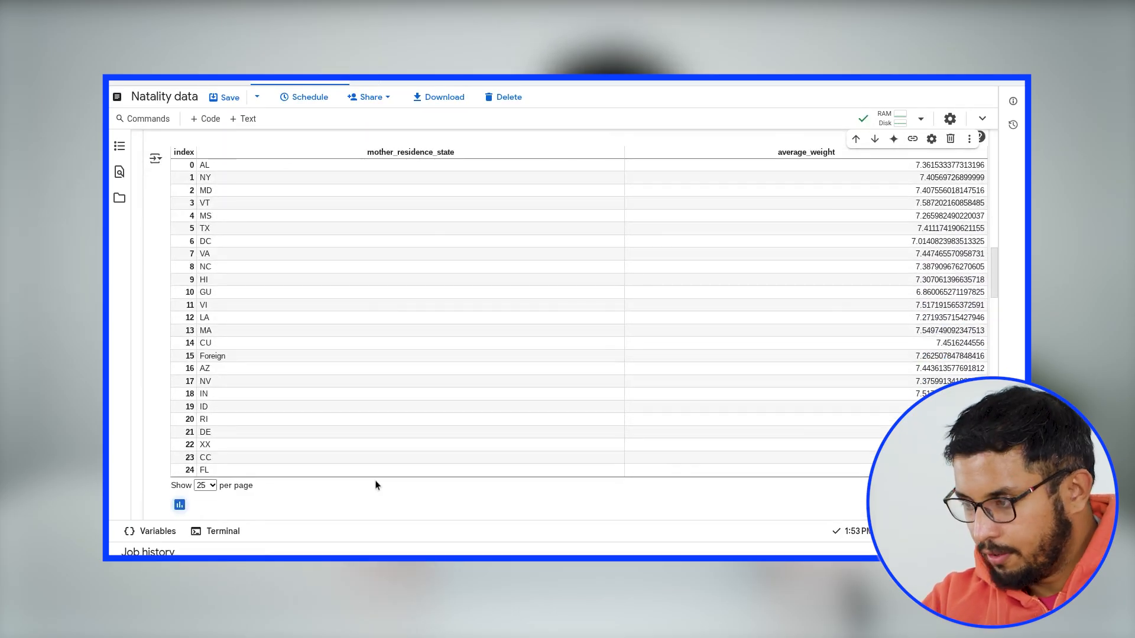
pyautogui.scroll(-3, 322, 436)
pyautogui.scroll(-10, 200, 459)
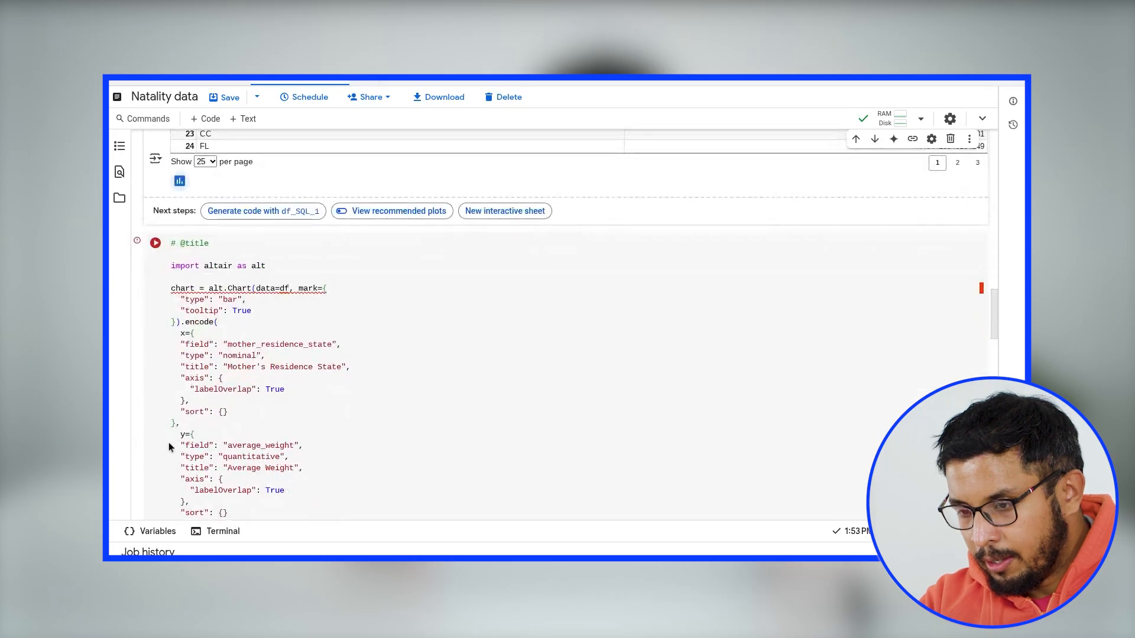
pyautogui.scroll(-15, 164, 425)
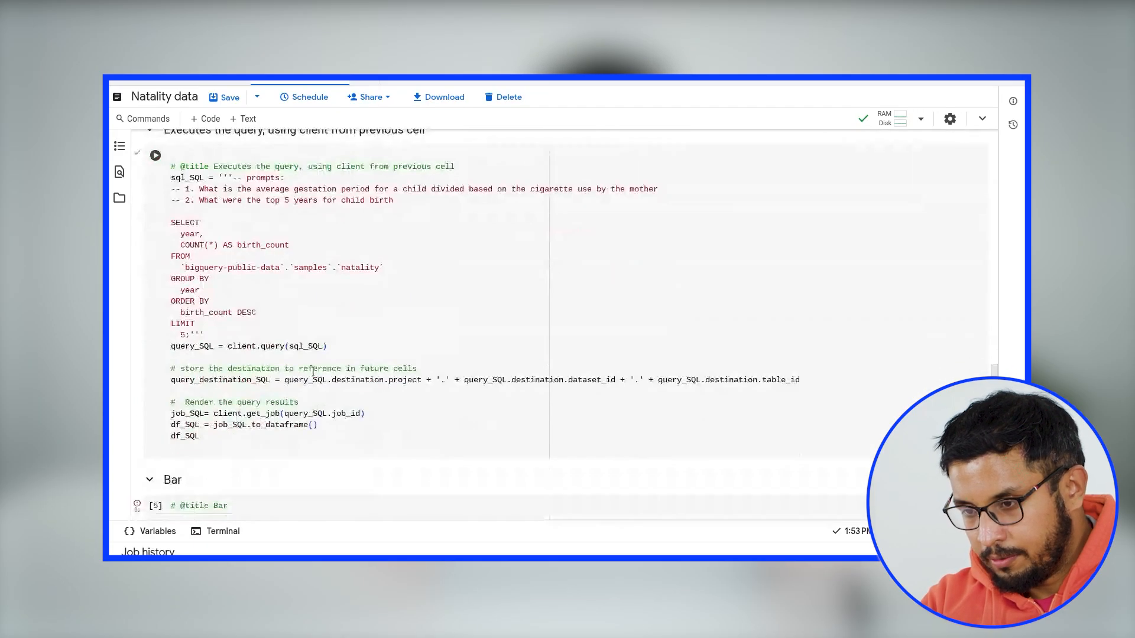
pyautogui.scroll(-5, 204, 388)
pyautogui.scroll(18, 273, 395)
pyautogui.scroll(10, 250, 390)
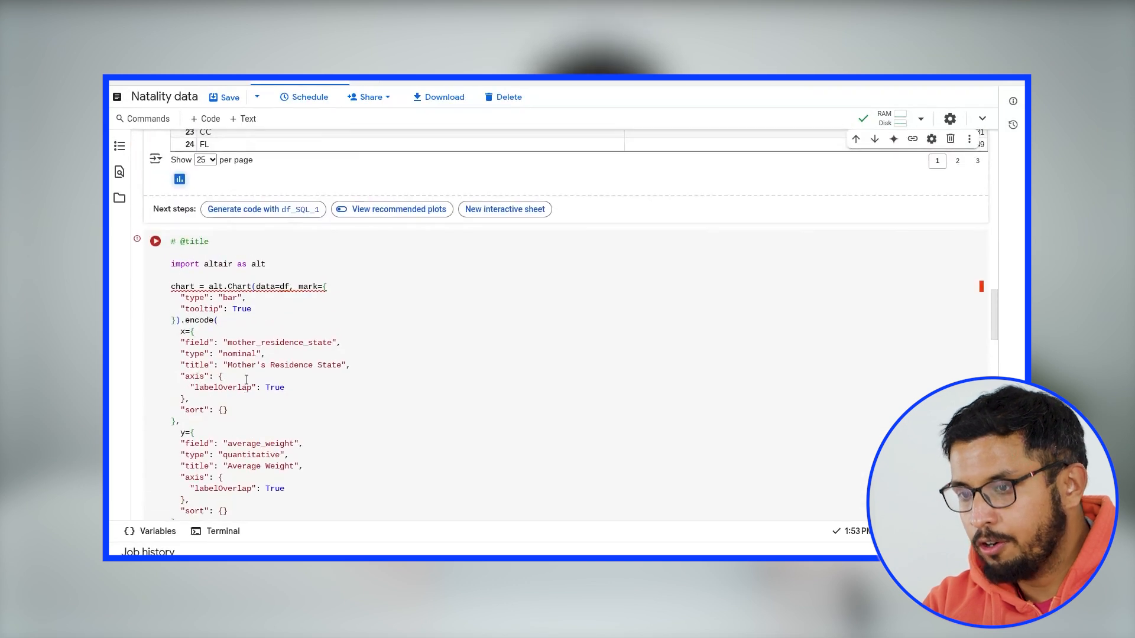
# - Show the suggested charts for the average weight results table
pyautogui.click(179, 373)
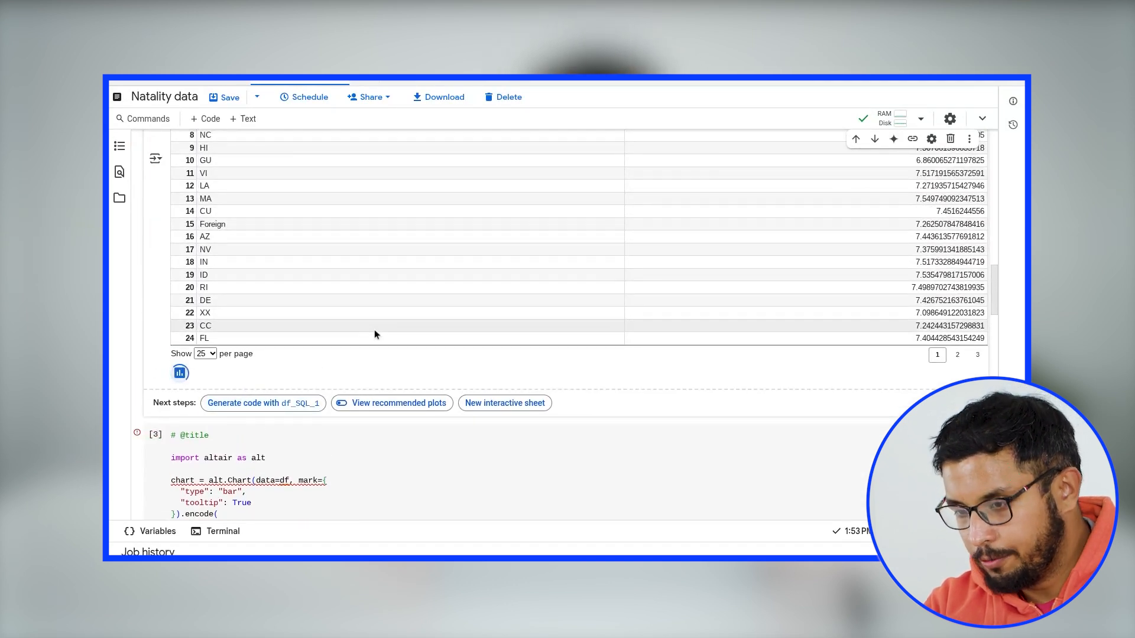
pyautogui.scroll(-2, 284, 384)
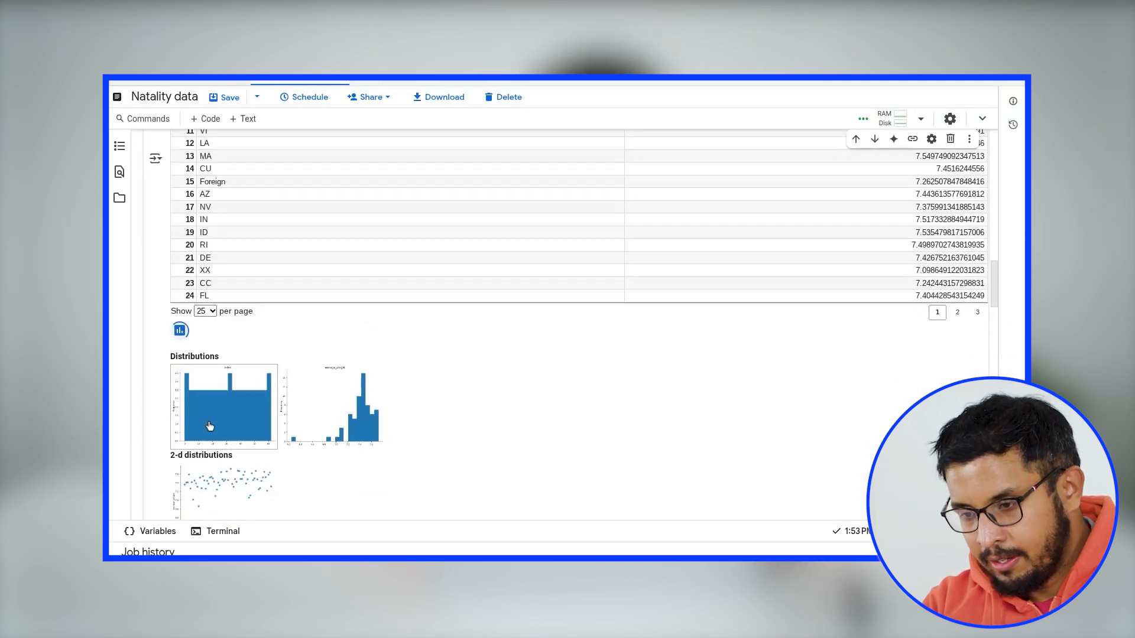
pyautogui.scroll(-1, 209, 426)
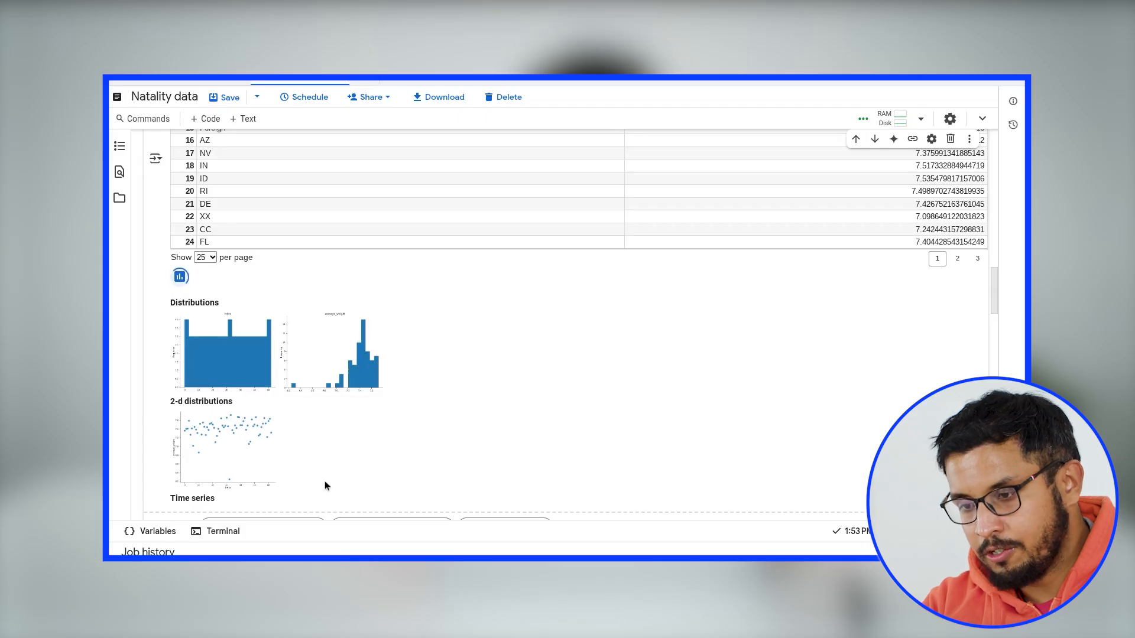
# - Add the suggested average_weight histogram as a new notebook cell and run it
pyautogui.scroll(-1, 322, 471)
pyautogui.scroll(-1, 317, 466)
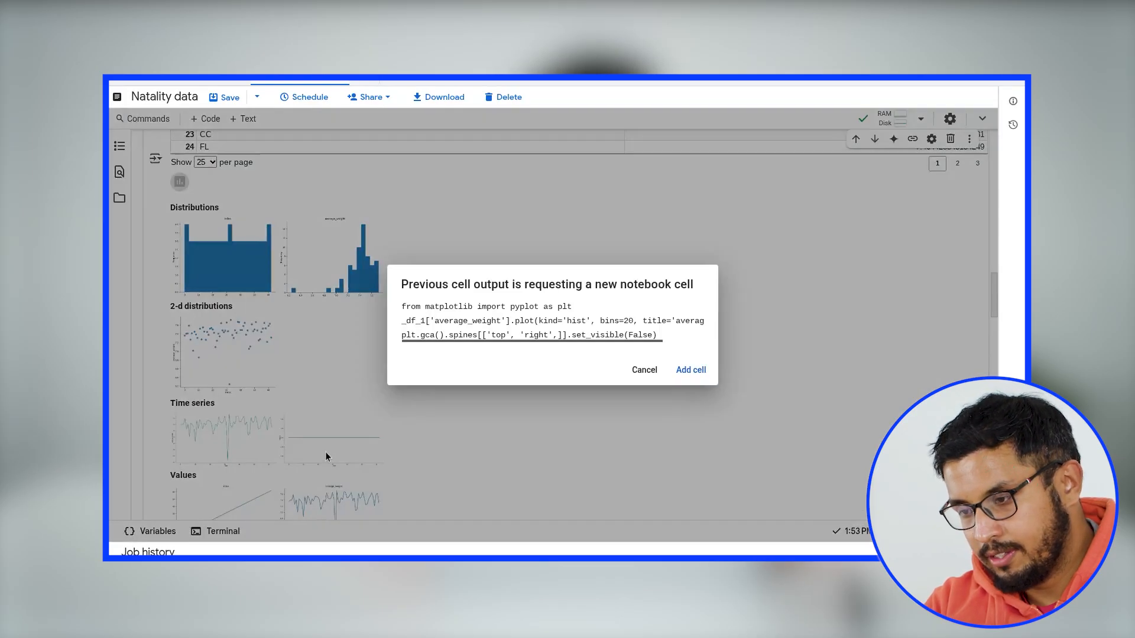
pyautogui.click(685, 372)
pyautogui.scroll(-2, 467, 414)
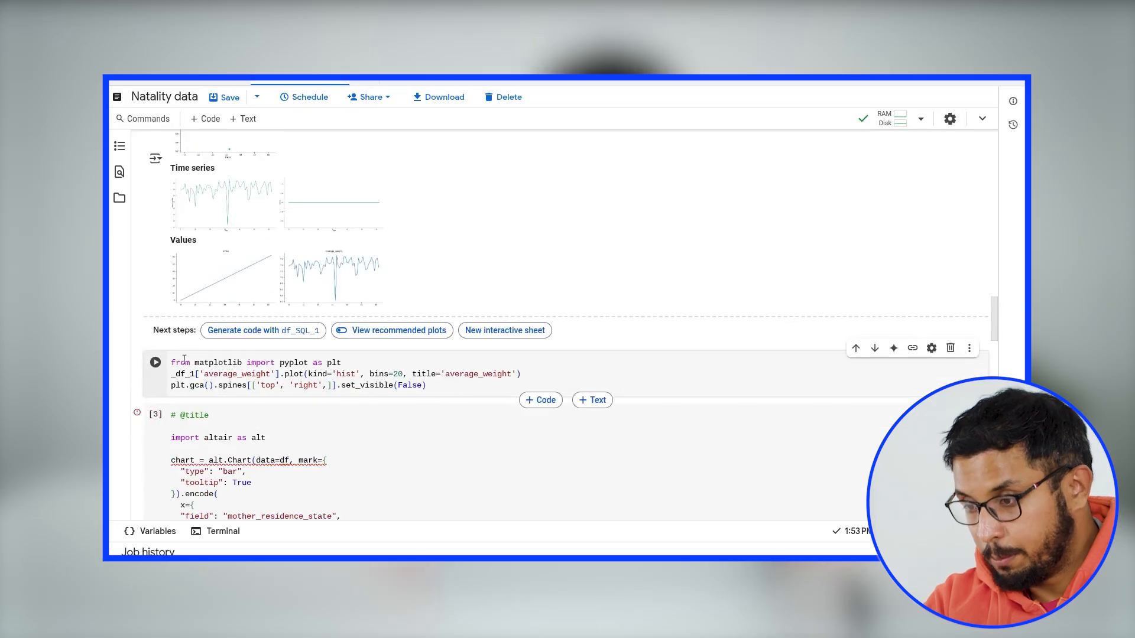
pyautogui.click(156, 363)
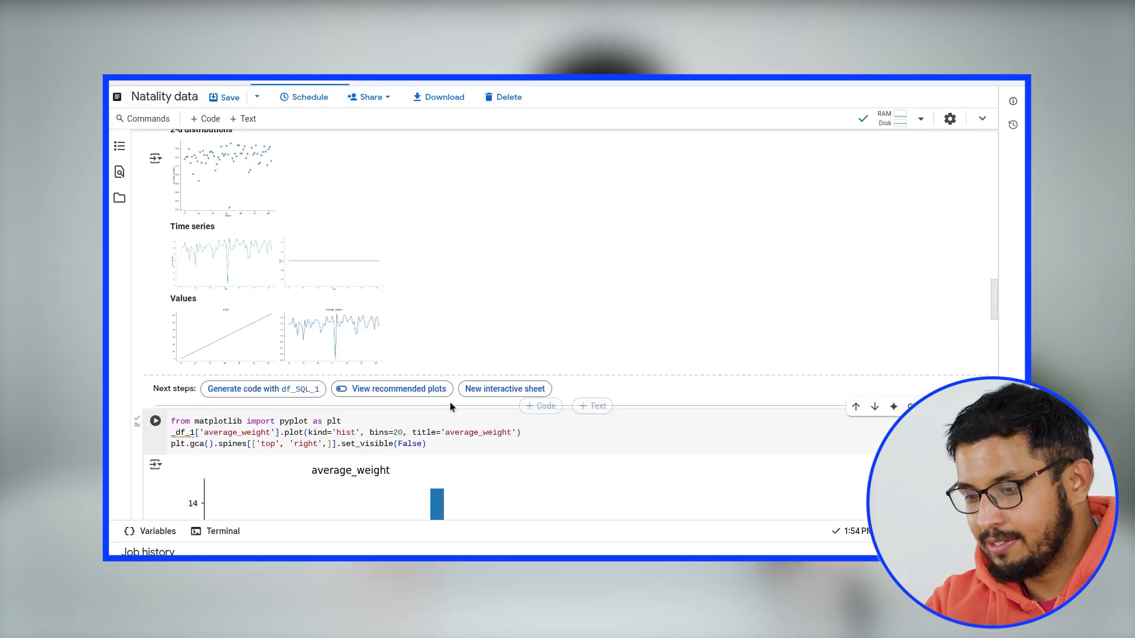
# - Add the suggested time-series plot of average_weight against index as a new notebook cell, run it and review the line chart
pyautogui.scroll(-4, 449, 402)
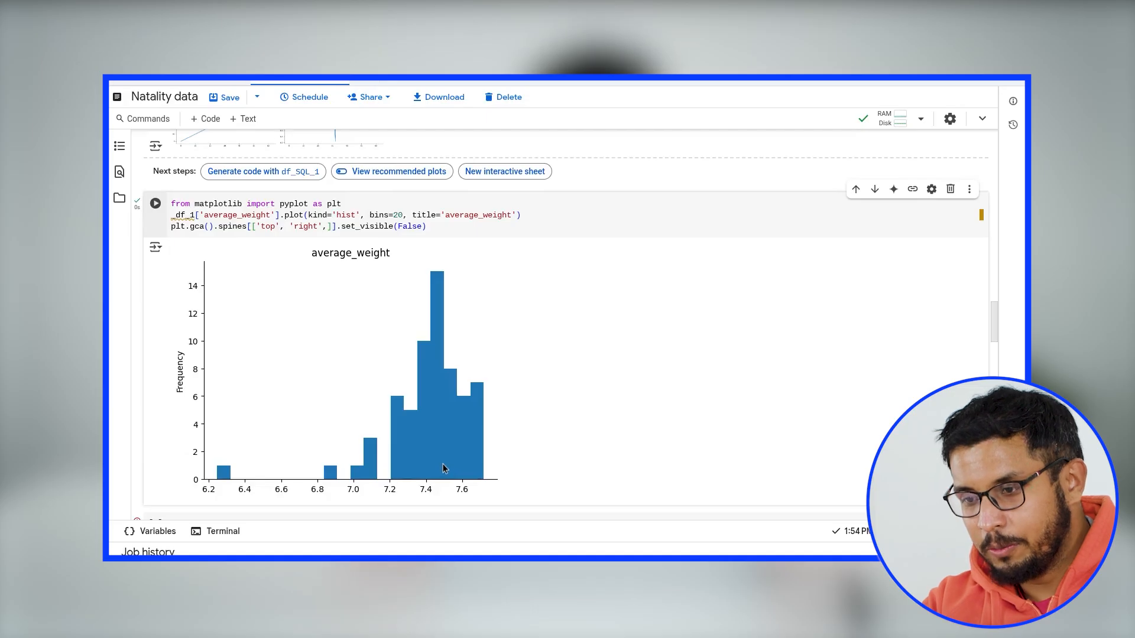
pyautogui.scroll(1, 444, 463)
pyautogui.scroll(5, 442, 461)
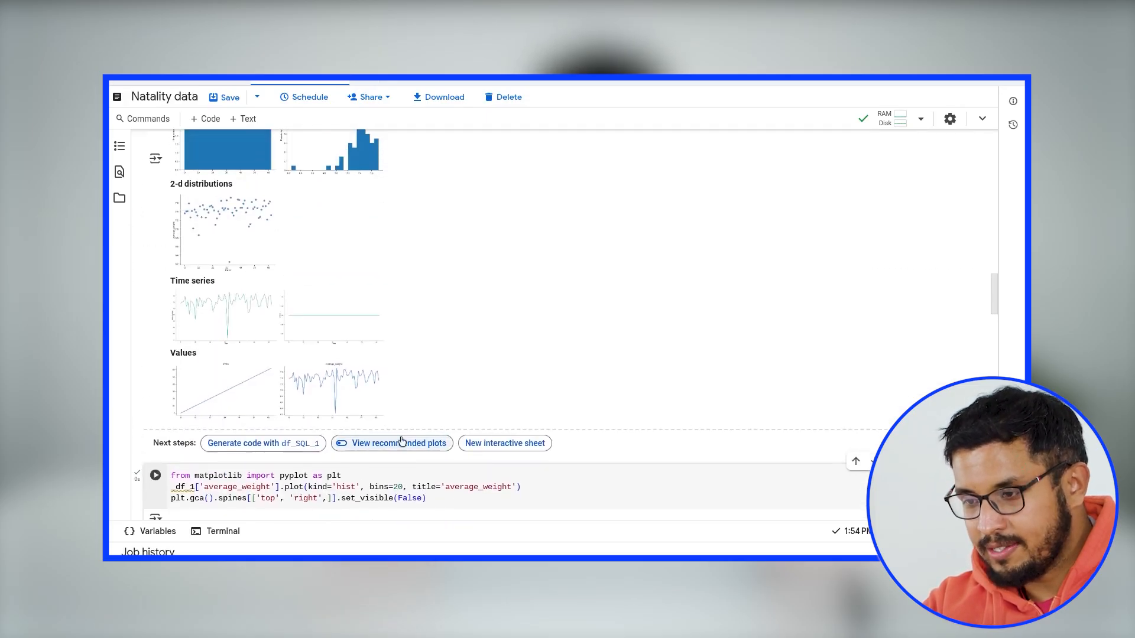
pyautogui.click(232, 313)
pyautogui.click(686, 460)
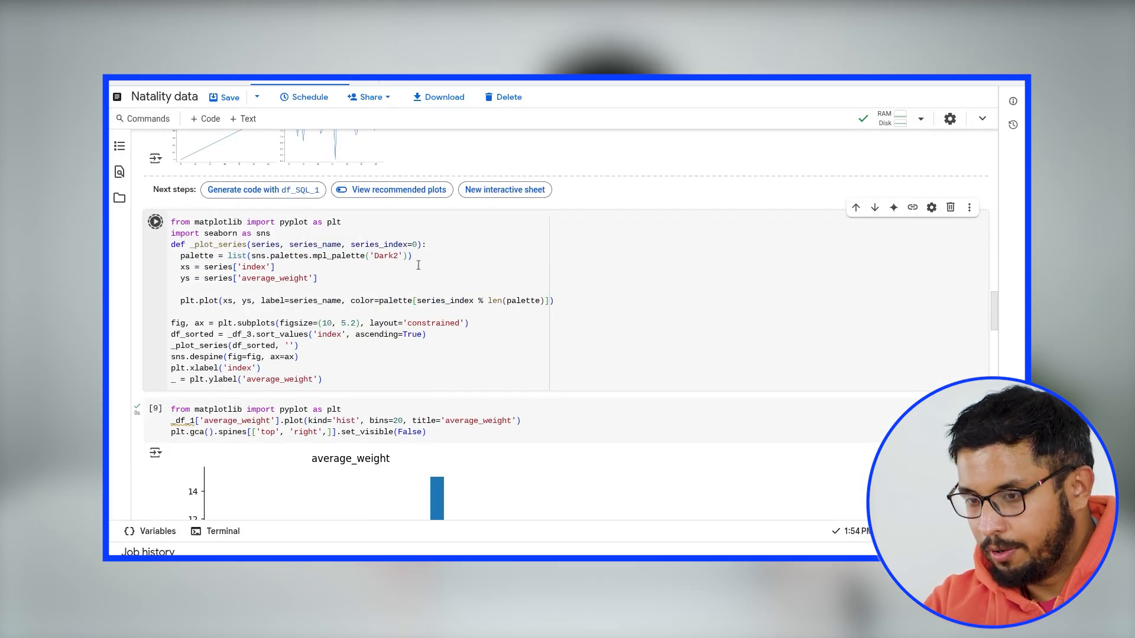
pyautogui.scroll(-4, 403, 395)
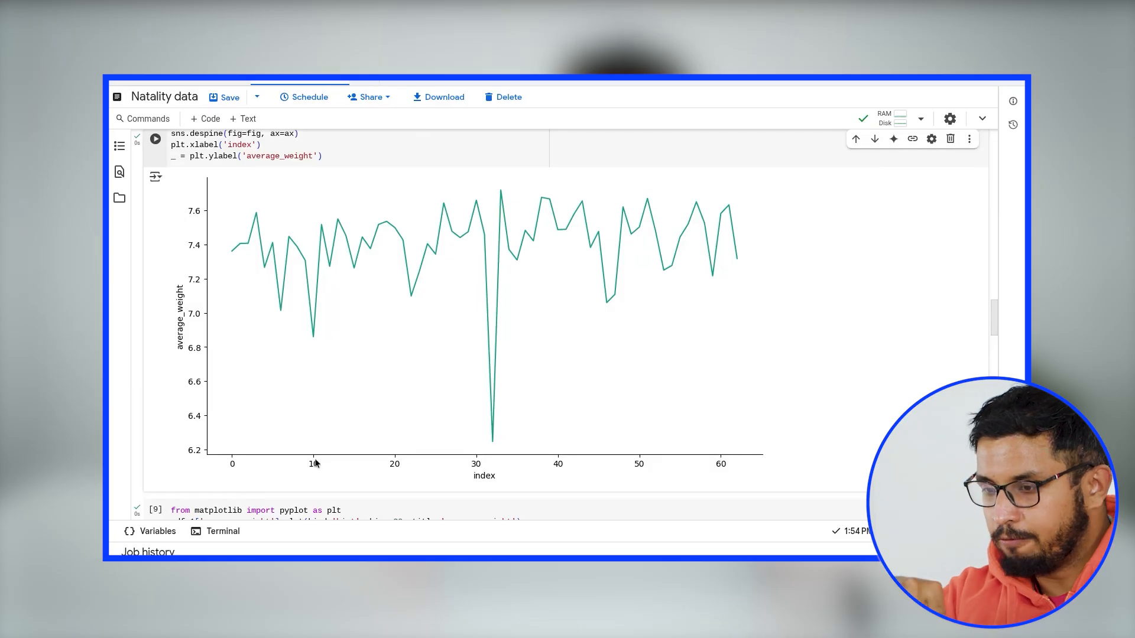
pyautogui.scroll(5, 378, 459)
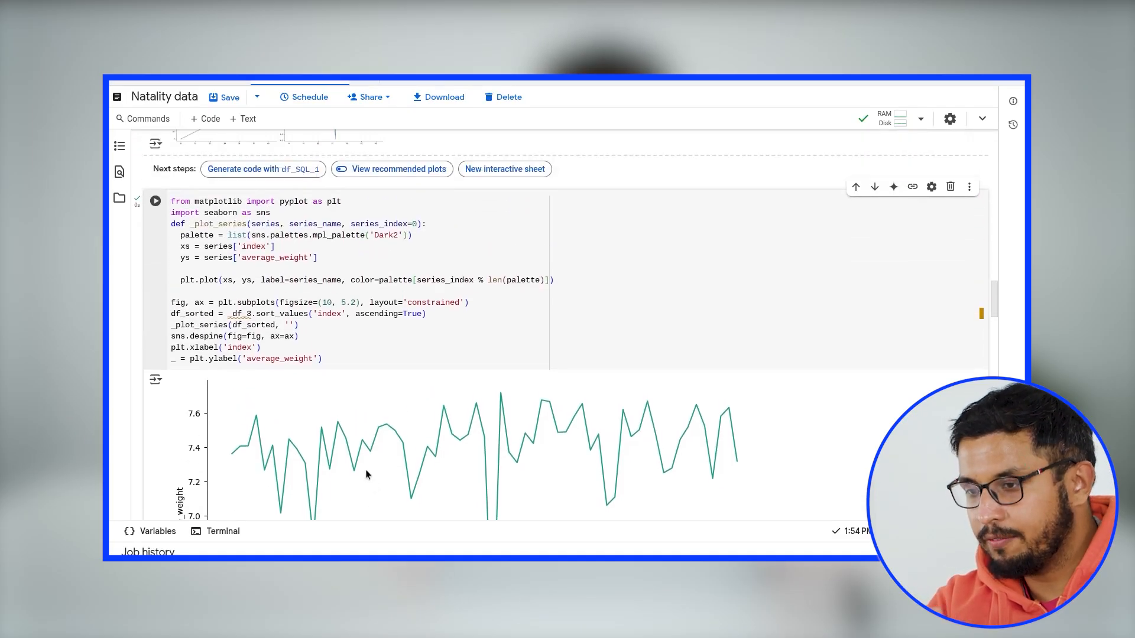
pyautogui.scroll(3, 364, 468)
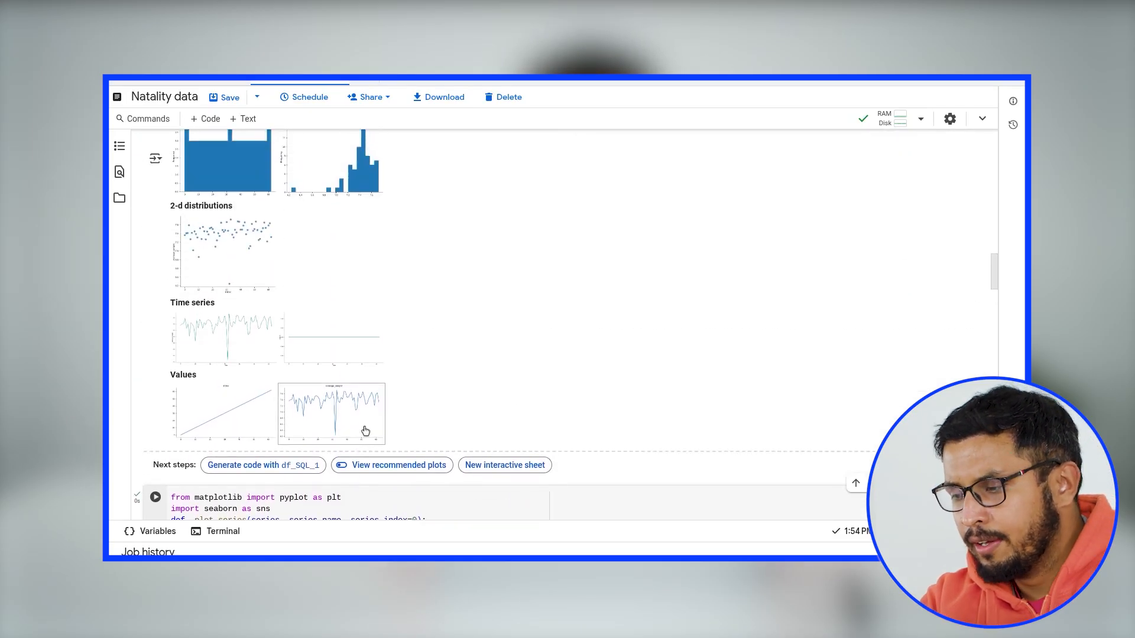